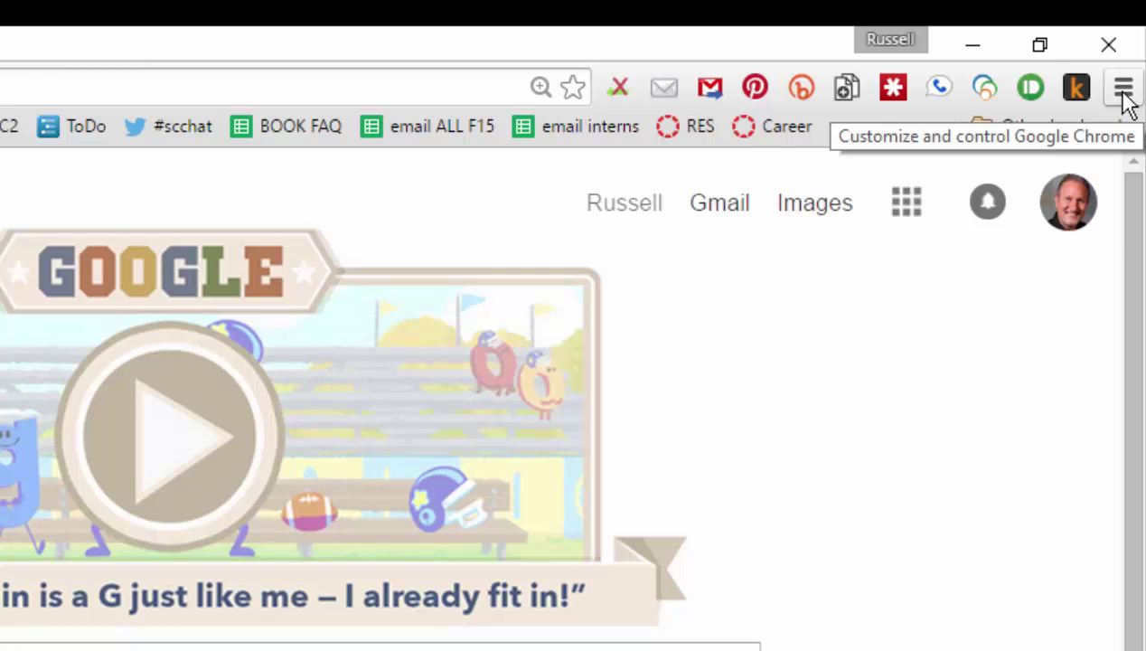
Look up the Show bookmarks bar option among the browser's bookmark commands.
{"action": "left_click", "coordinate": [1123, 97]}
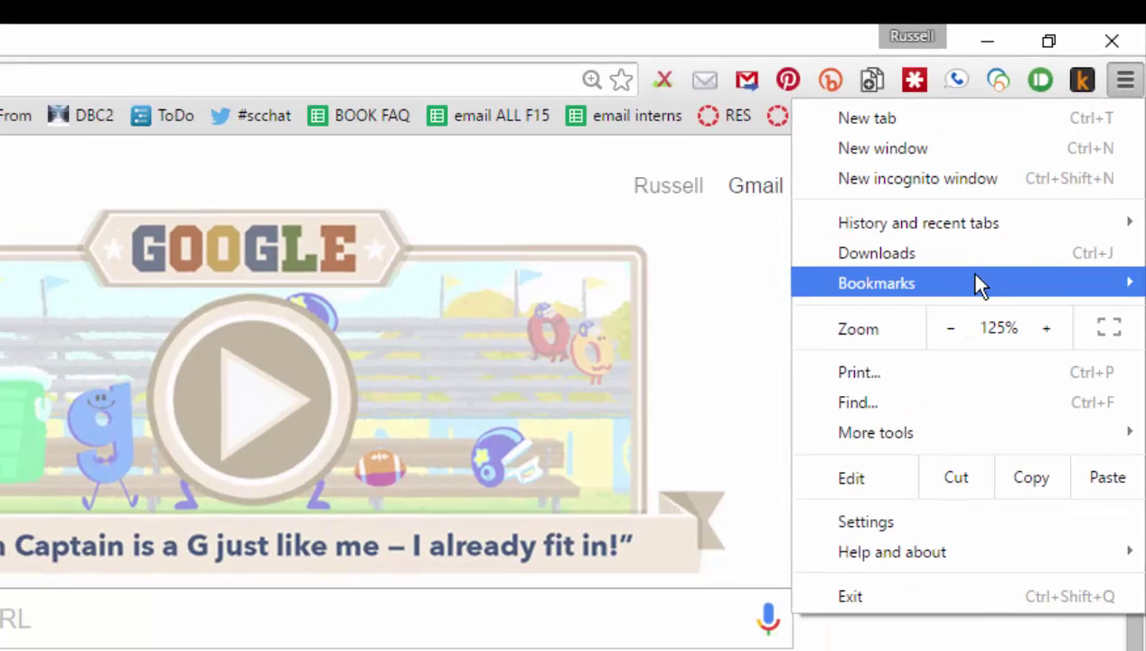
{"action": "mouse_move", "coordinate": [958, 309]}
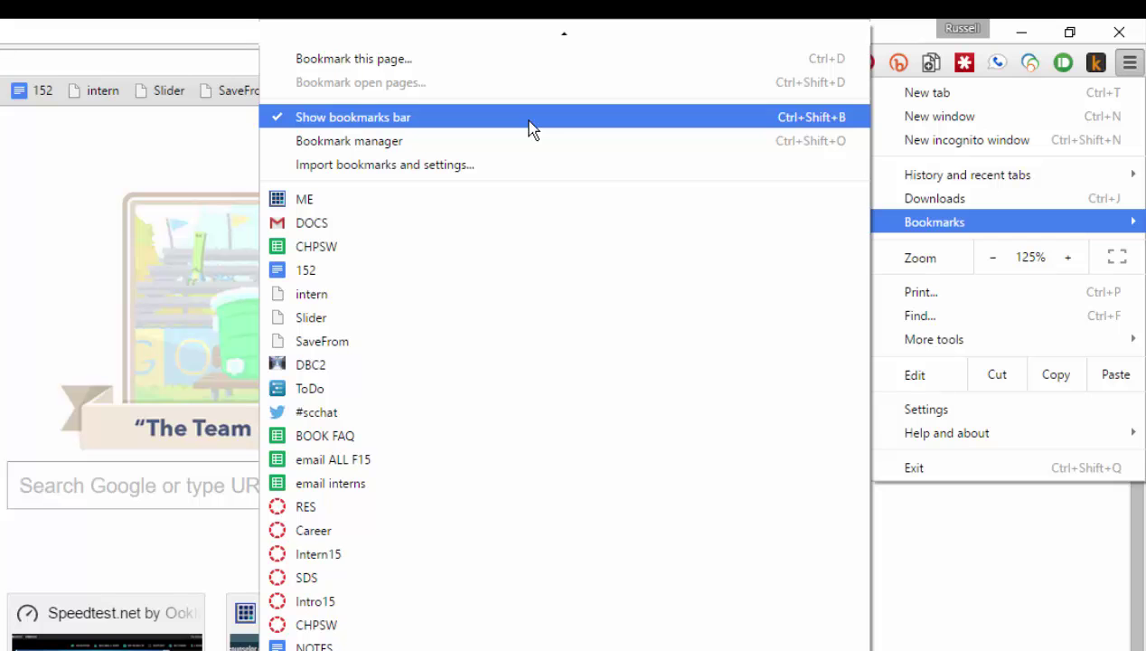
{"action": "left_click", "coordinate": [512, 123]}
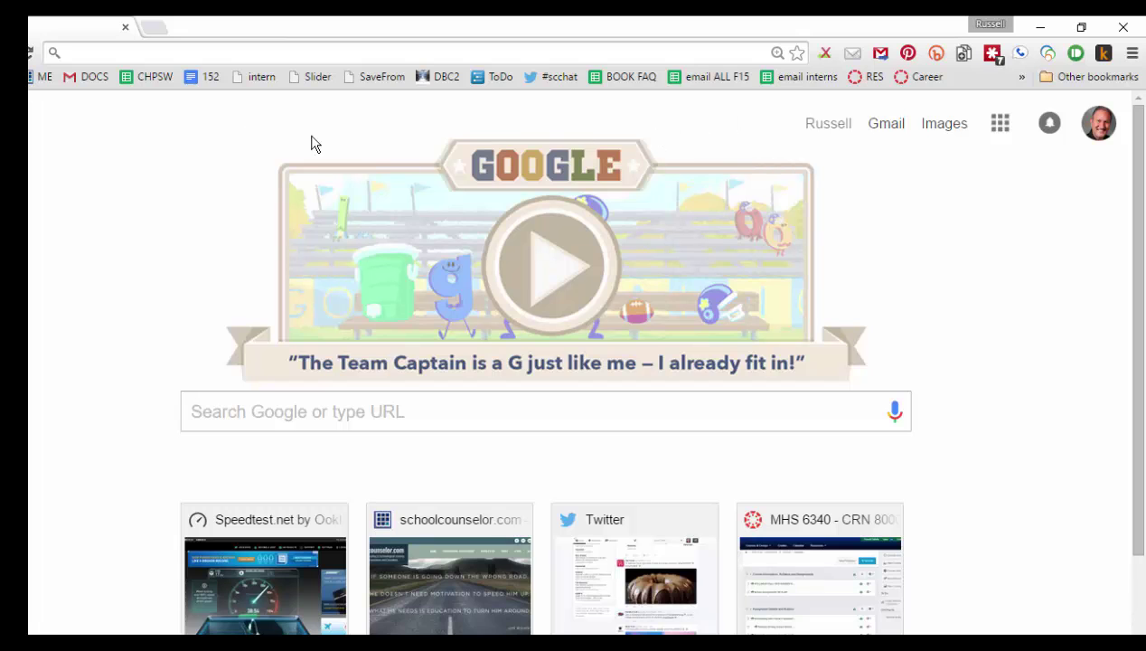
Visit the ME and #scchat sites from the bookmarks bar, ending on the #scchat Twitter search.
{"action": "left_click", "coordinate": [33, 79]}
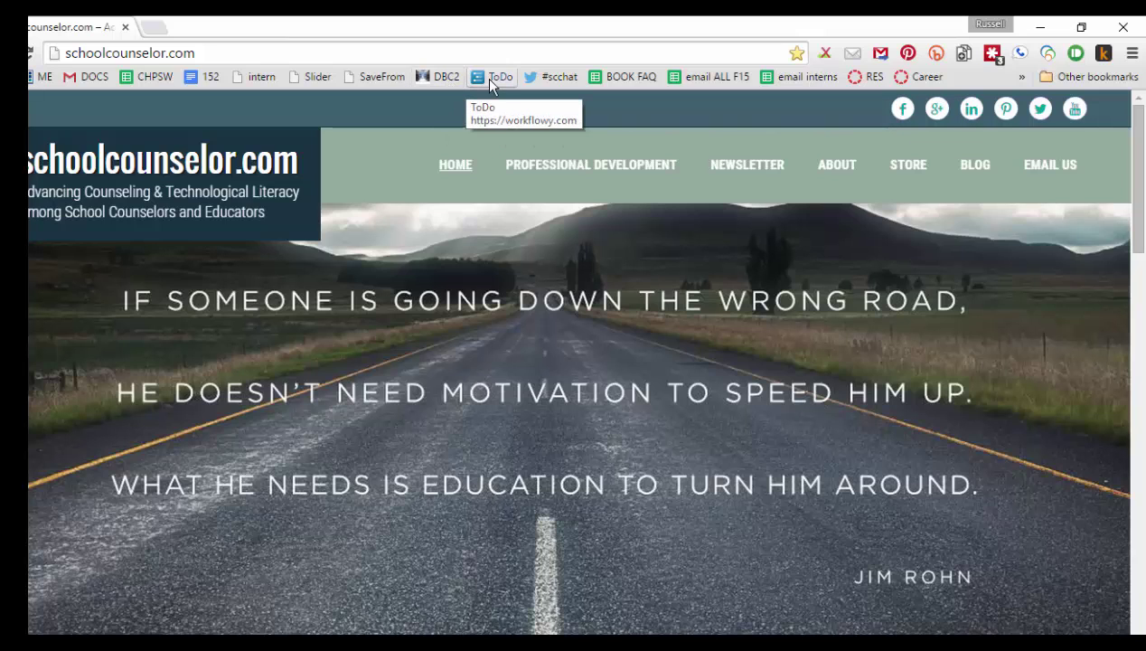
{"action": "left_click", "coordinate": [551, 79]}
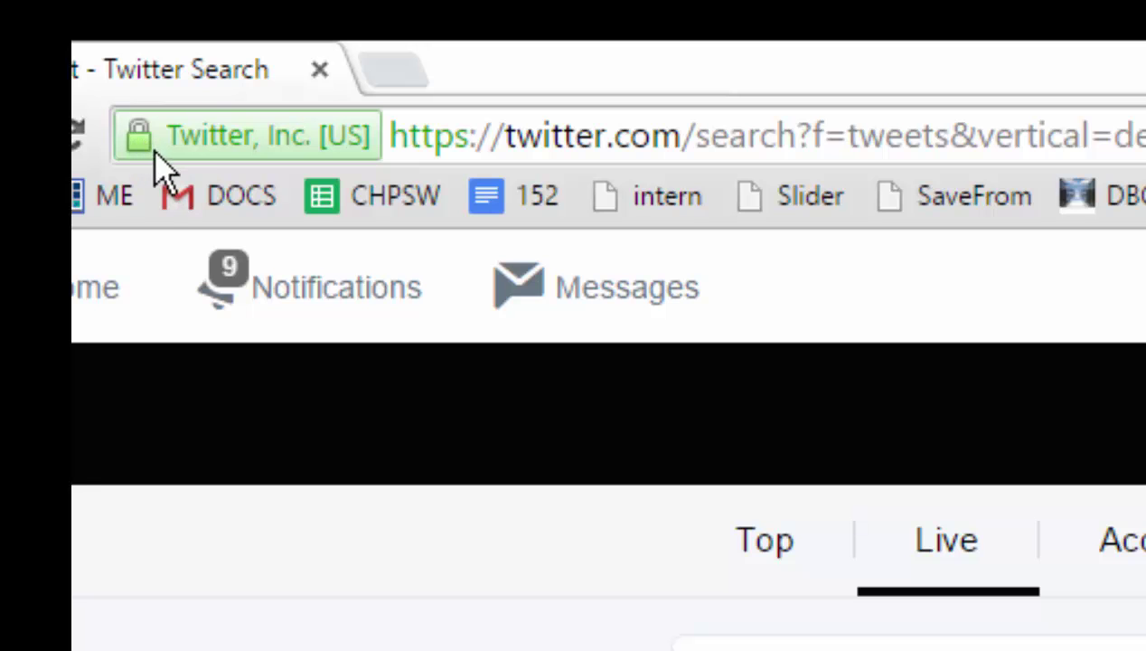
Bookmark the current #scchat Twitter search beside 152 on the bookmarks bar, keeping its default name in the bookmark editor.
{"action": "mouse_move", "coordinate": [133, 145]}
{"action": "left_mouse_down"}
{"action": "mouse_move", "coordinate": [201, 145]}
{"action": "mouse_move", "coordinate": [587, 205]}
{"action": "left_mouse_up"}
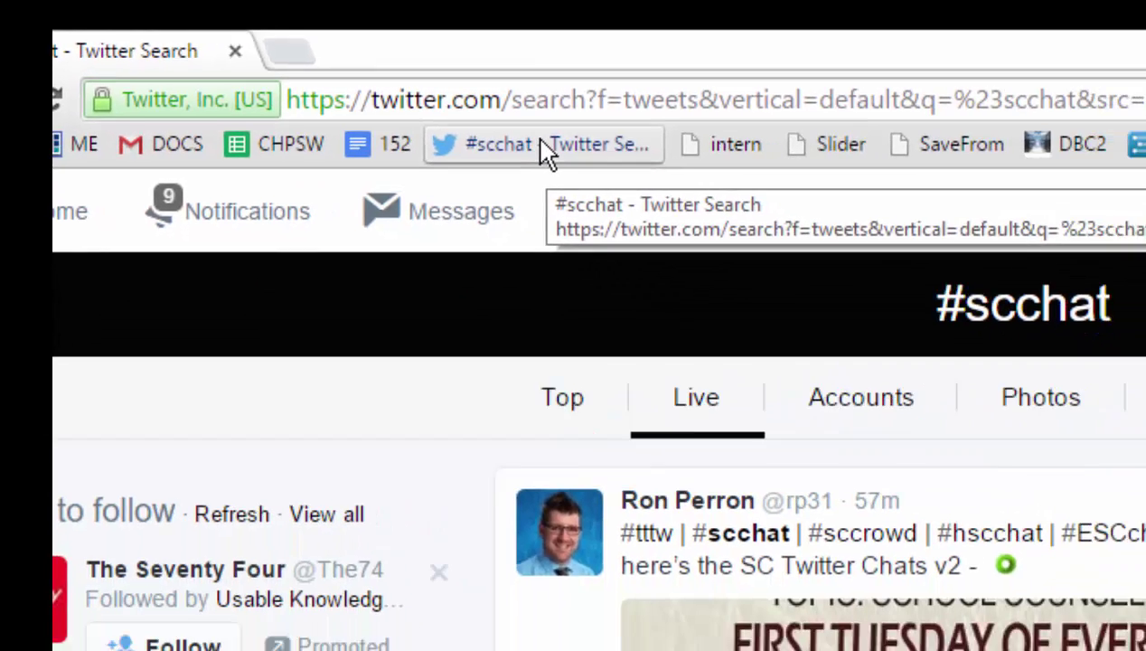
{"action": "right_click", "coordinate": [741, 209]}
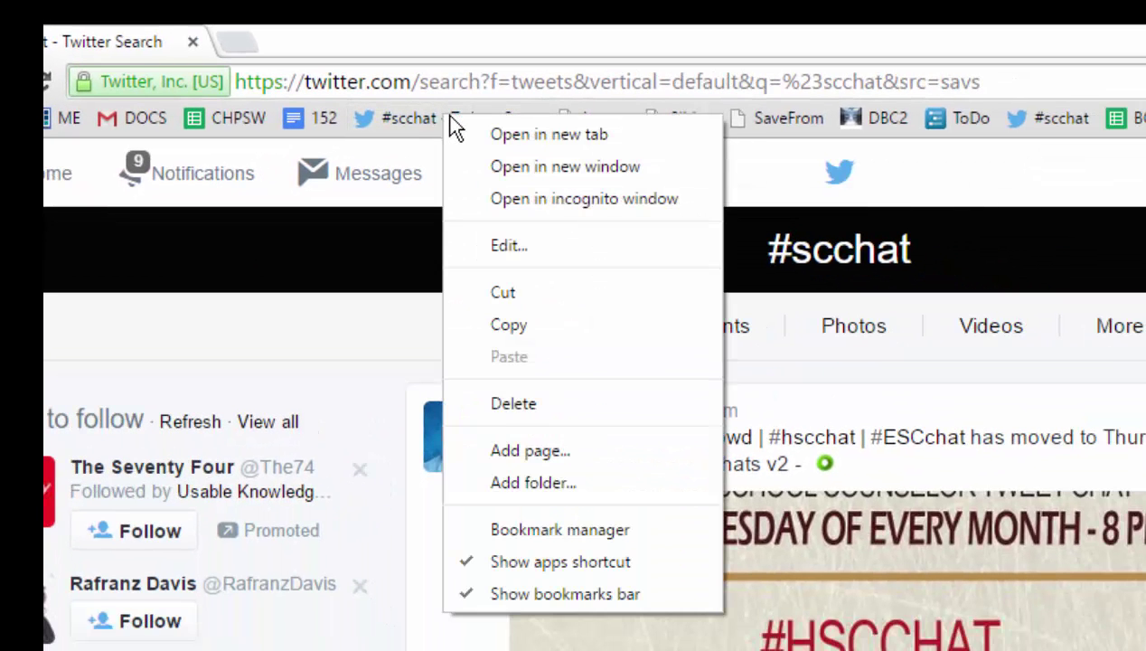
{"action": "left_click", "coordinate": [555, 245]}
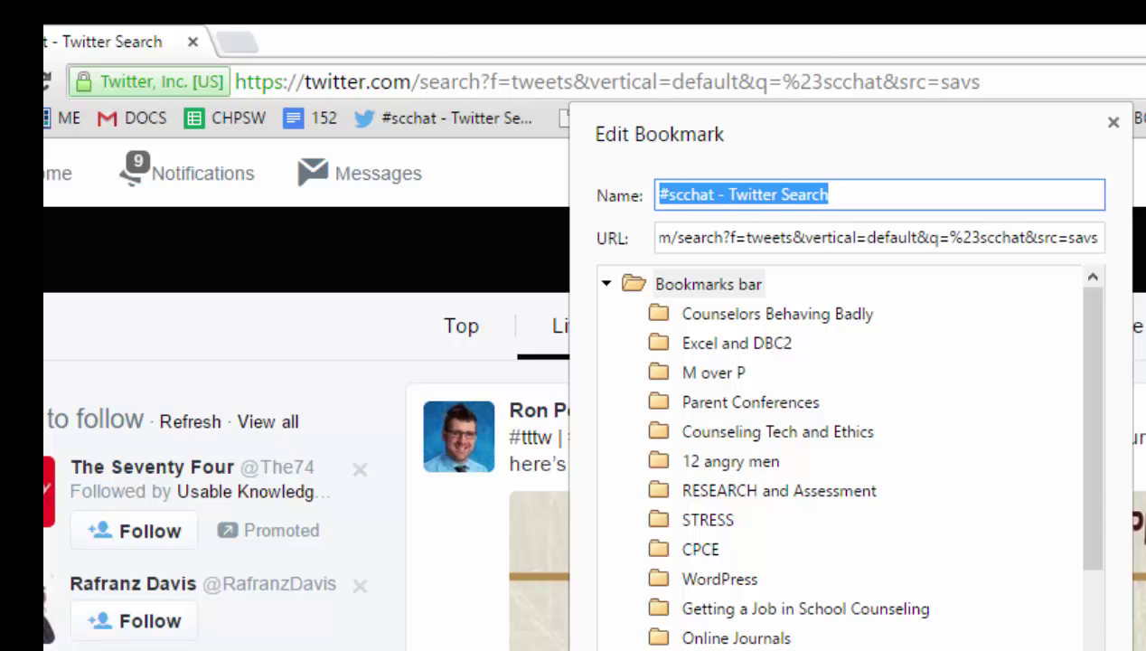
{"action": "key", "text": "Return"}
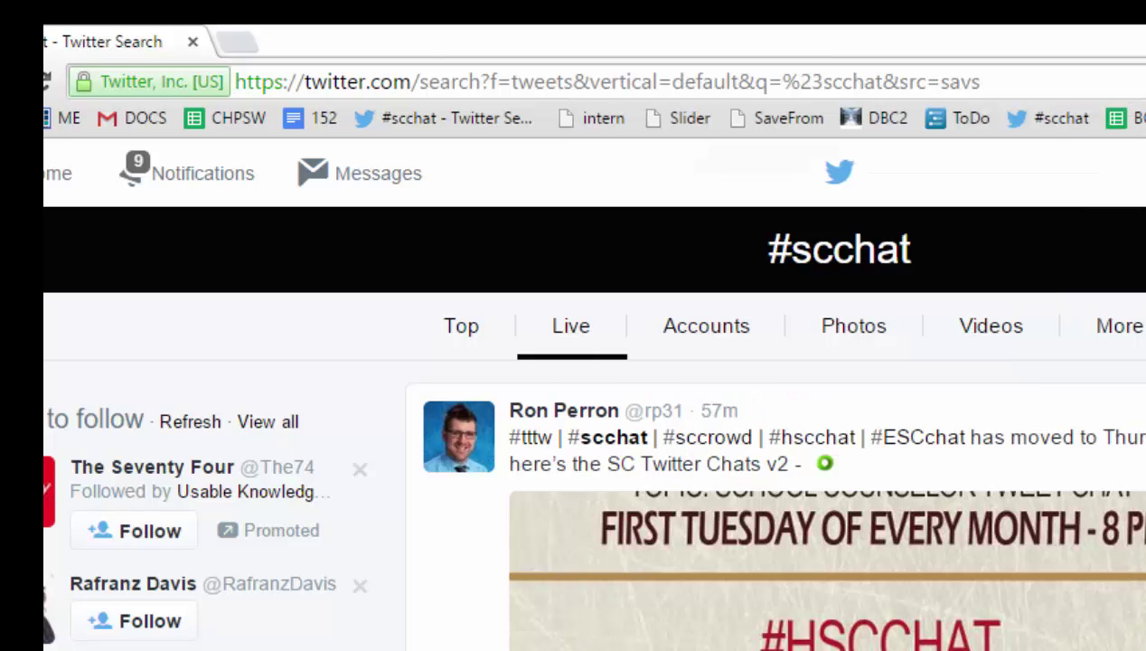
Move the new "#scchat - Twitter Search" bookmark between SaveFrom and DBC2, and delete it.
{"action": "right_click", "coordinate": [454, 136]}
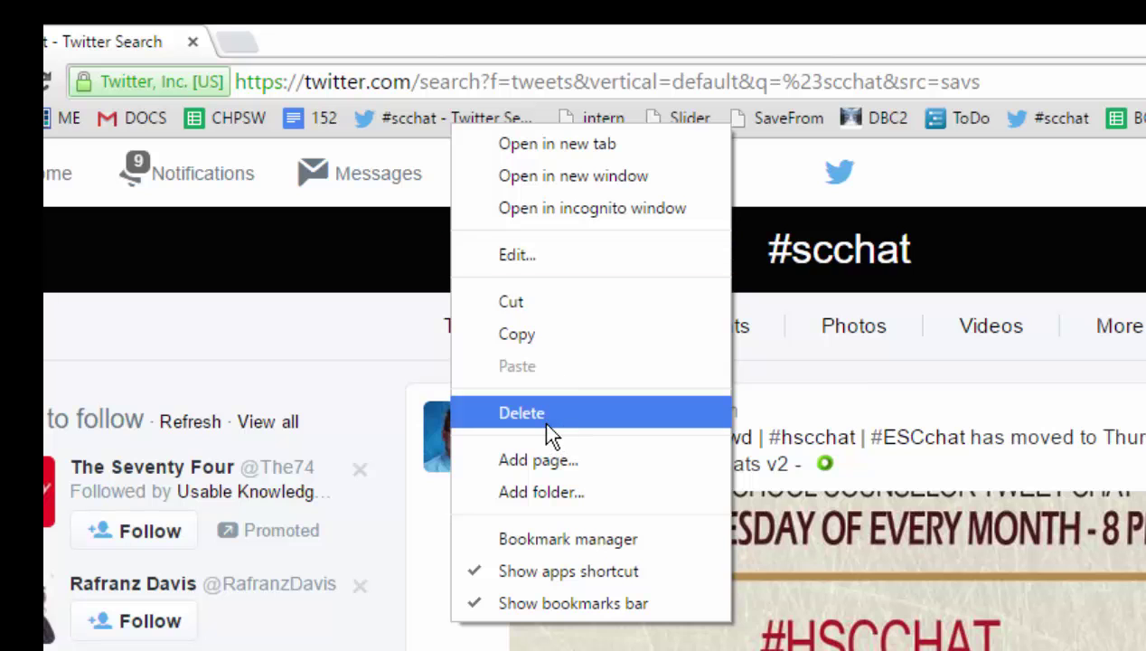
{"action": "left_click", "coordinate": [399, 276]}
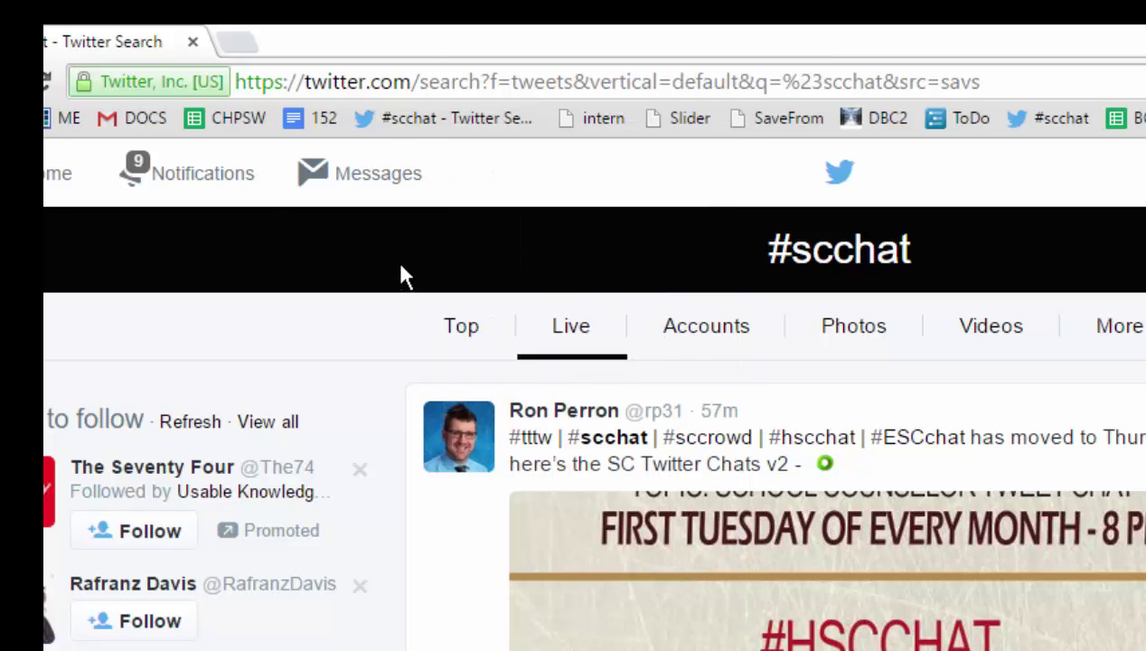
{"action": "left_click_drag", "start_coordinate": [380, 126], "coordinate": [824, 137]}
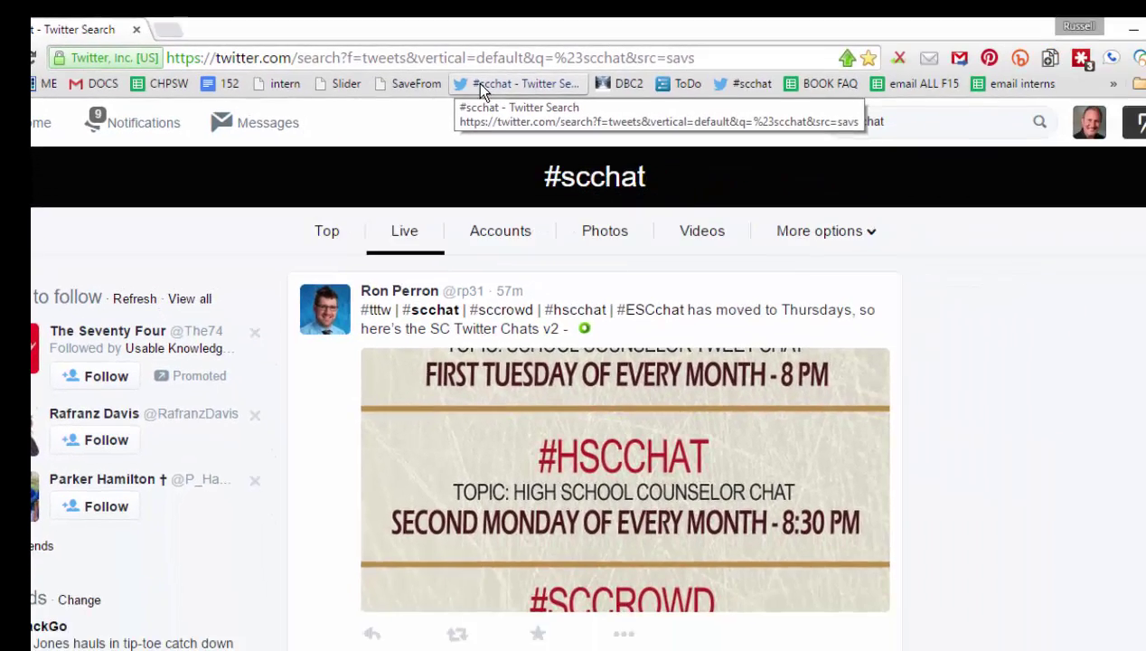
{"action": "right_click", "coordinate": [481, 86]}
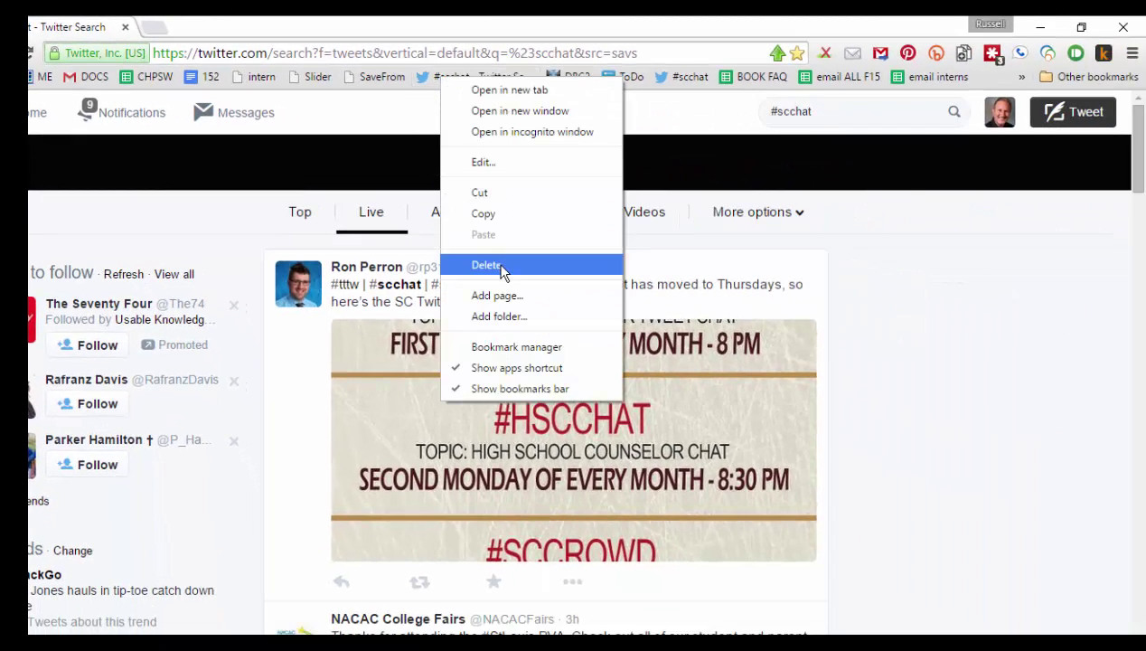
{"action": "left_click", "coordinate": [500, 266]}
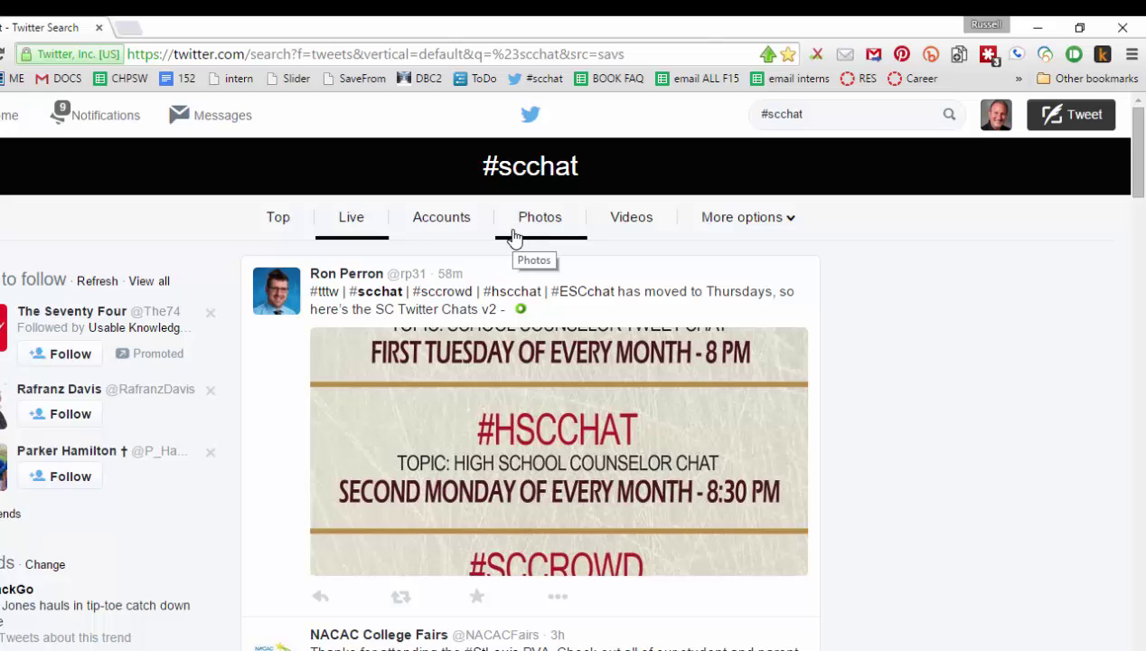
Load the Counseling Department site from the address bar with the keyword shortcut "l".
{"action": "left_click", "coordinate": [414, 54]}
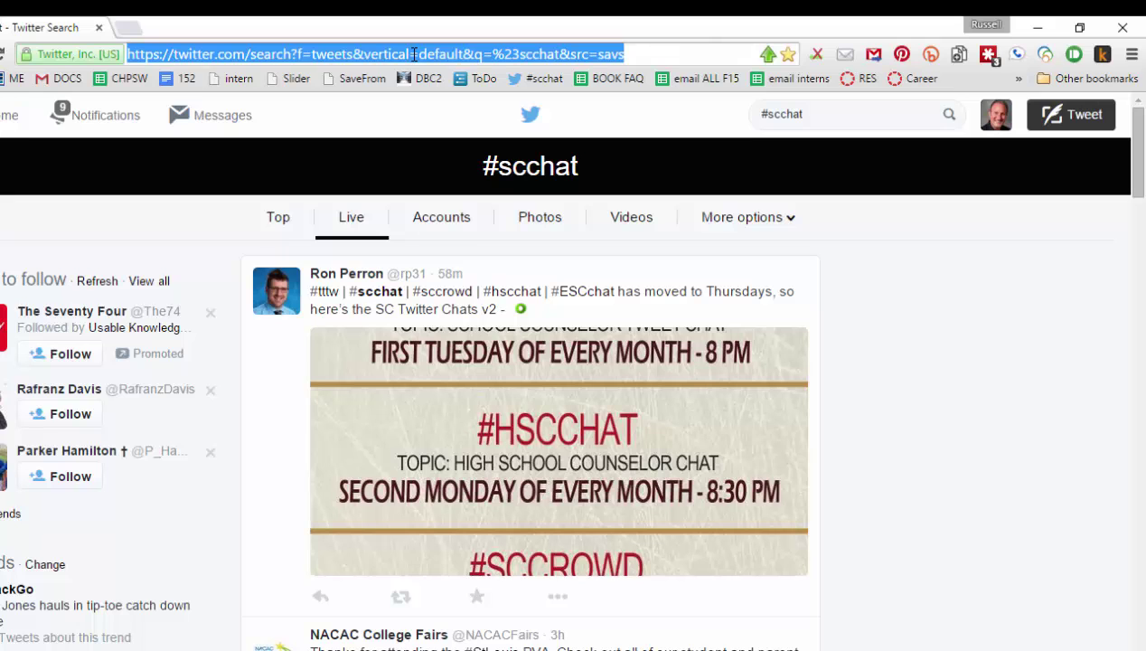
{"action": "type", "text": "l"}
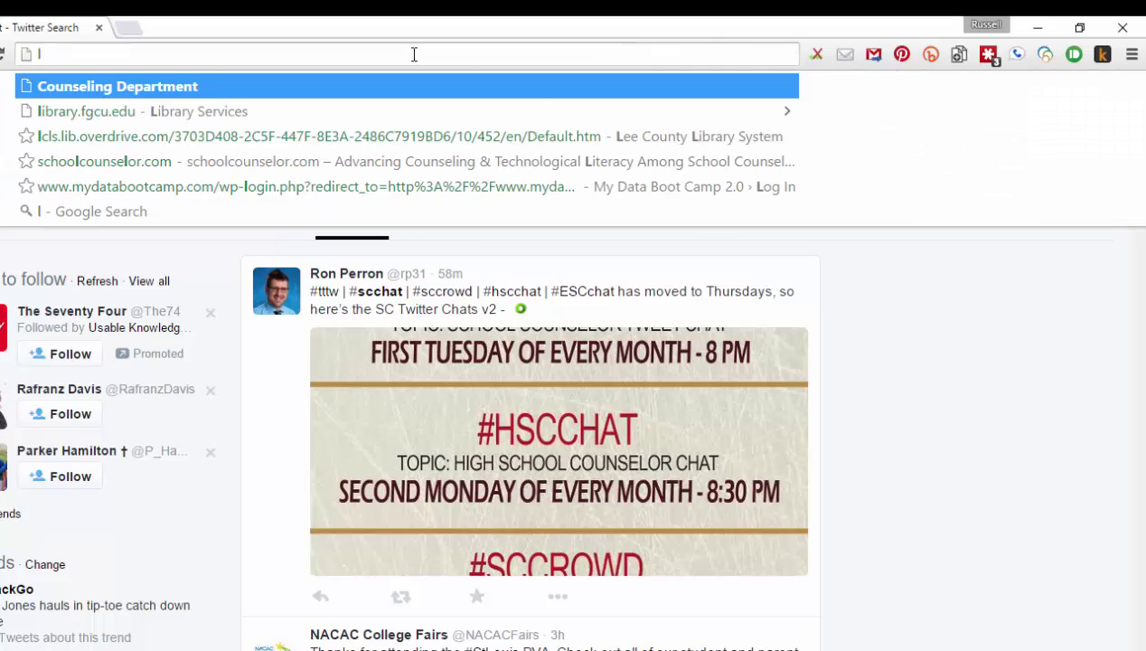
{"action": "key", "text": "Return"}
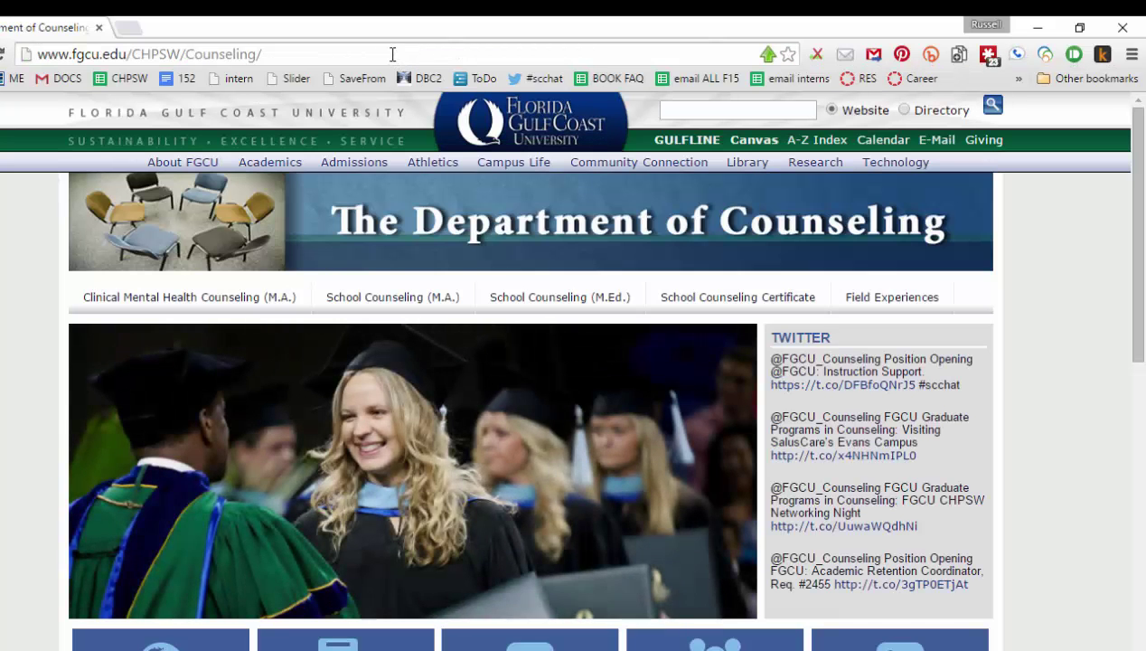
Load the handouts page from the address bar with the keyword shortcut "h".
{"action": "left_click", "coordinate": [393, 54]}
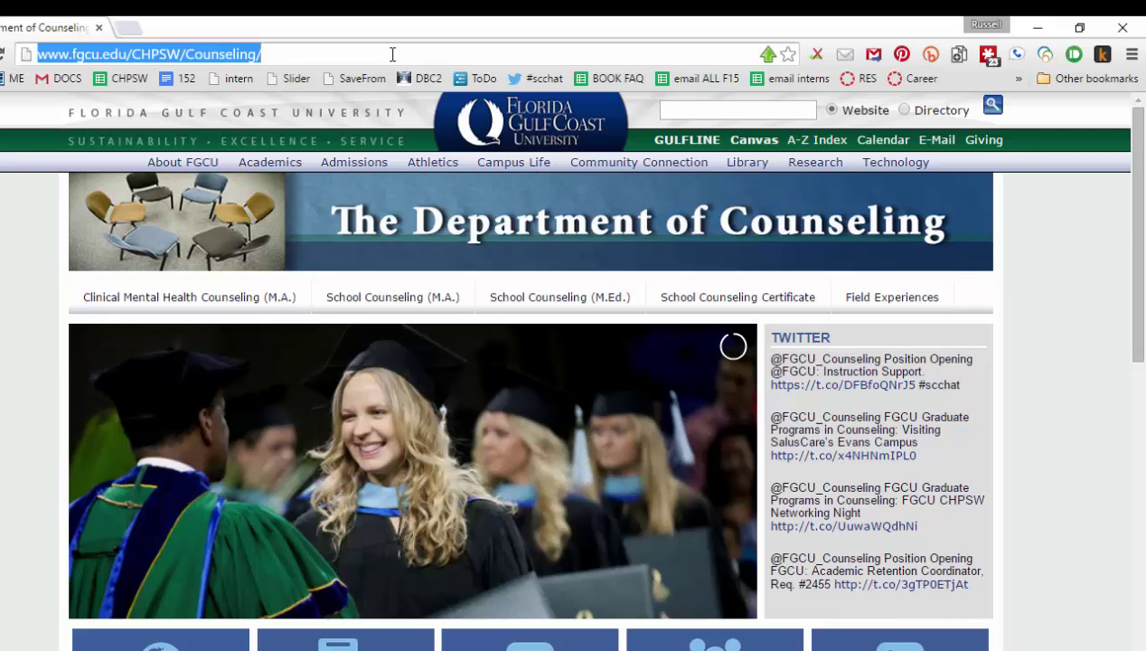
{"action": "type", "text": "h"}
{"action": "key", "text": "Return"}
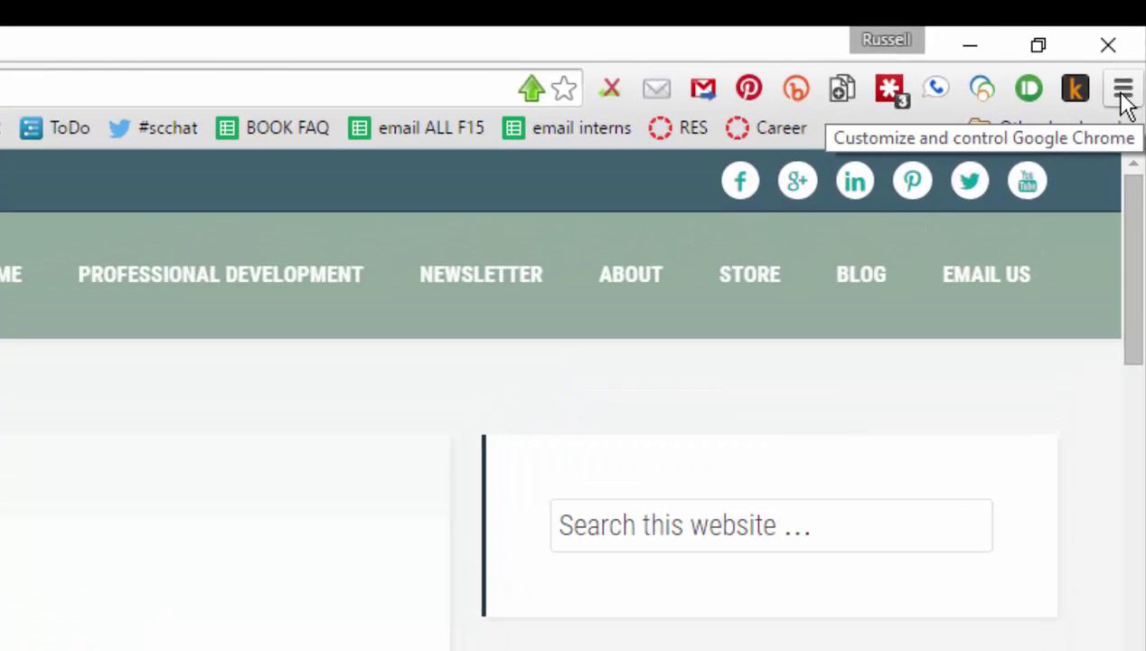
Examine the keywords and URLs of the custom search engines in the browser settings, and close the list.
{"action": "left_click", "coordinate": [1122, 90]}
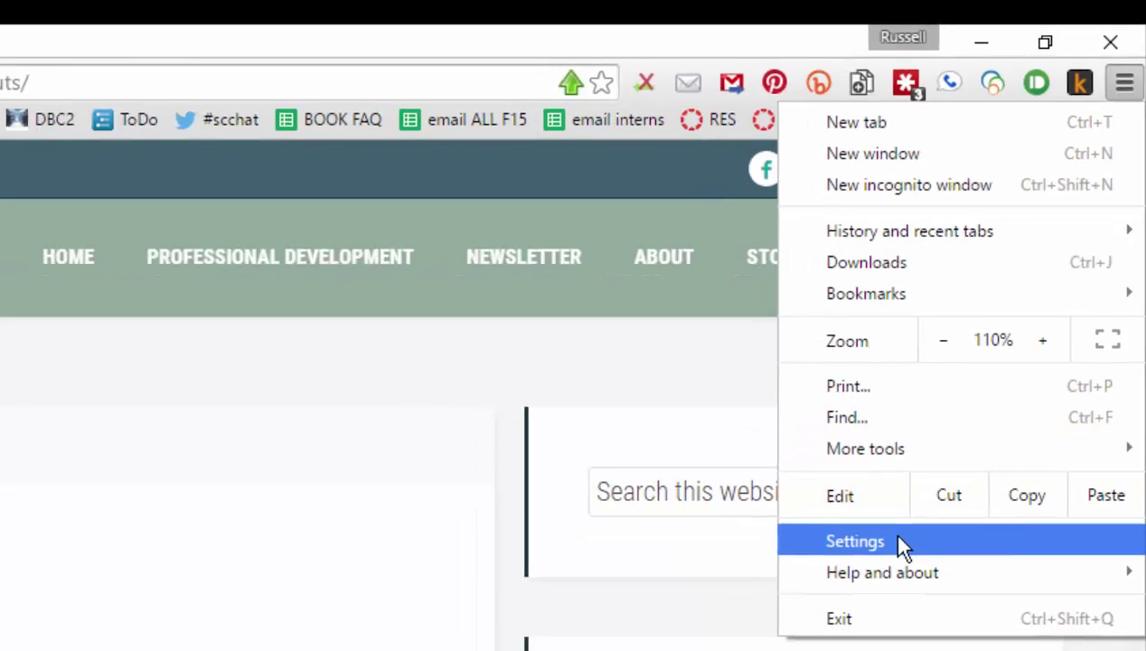
{"action": "left_click", "coordinate": [901, 541]}
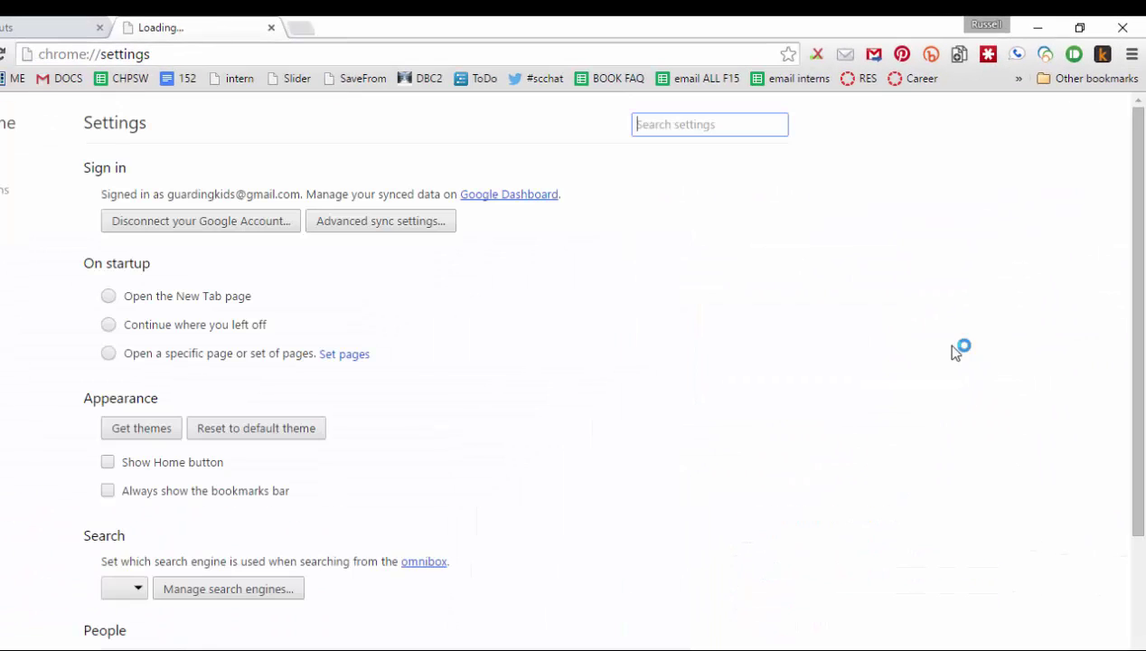
{"action": "scroll", "coordinate": [706, 343], "scroll_direction": "down", "scroll_amount": 3}
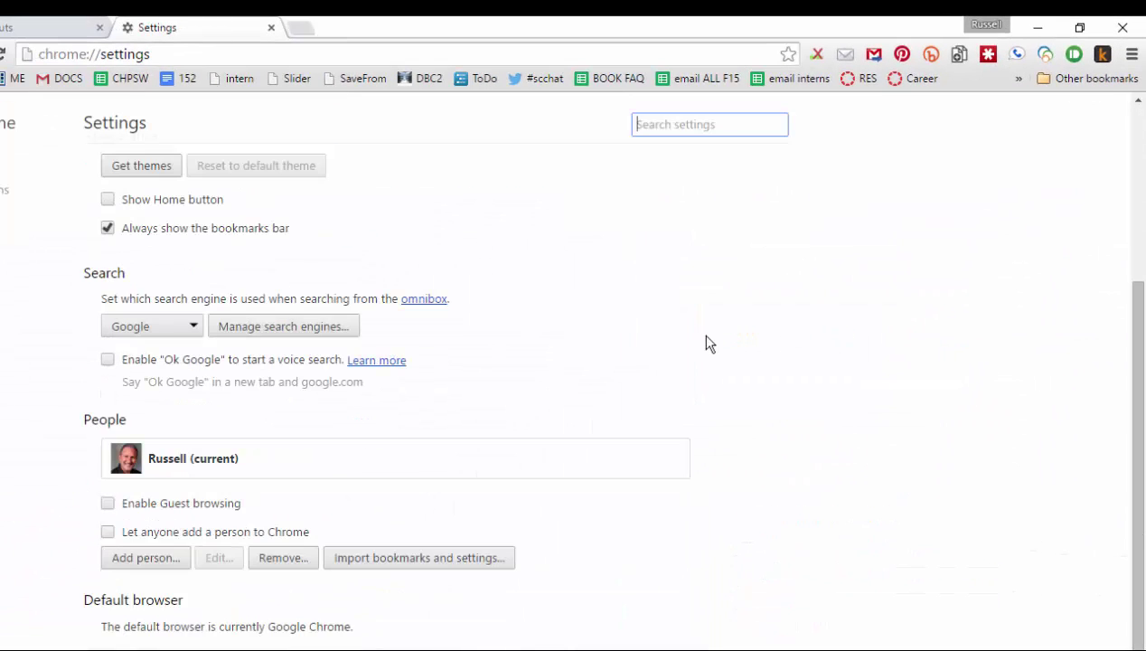
{"action": "left_click", "coordinate": [301, 330]}
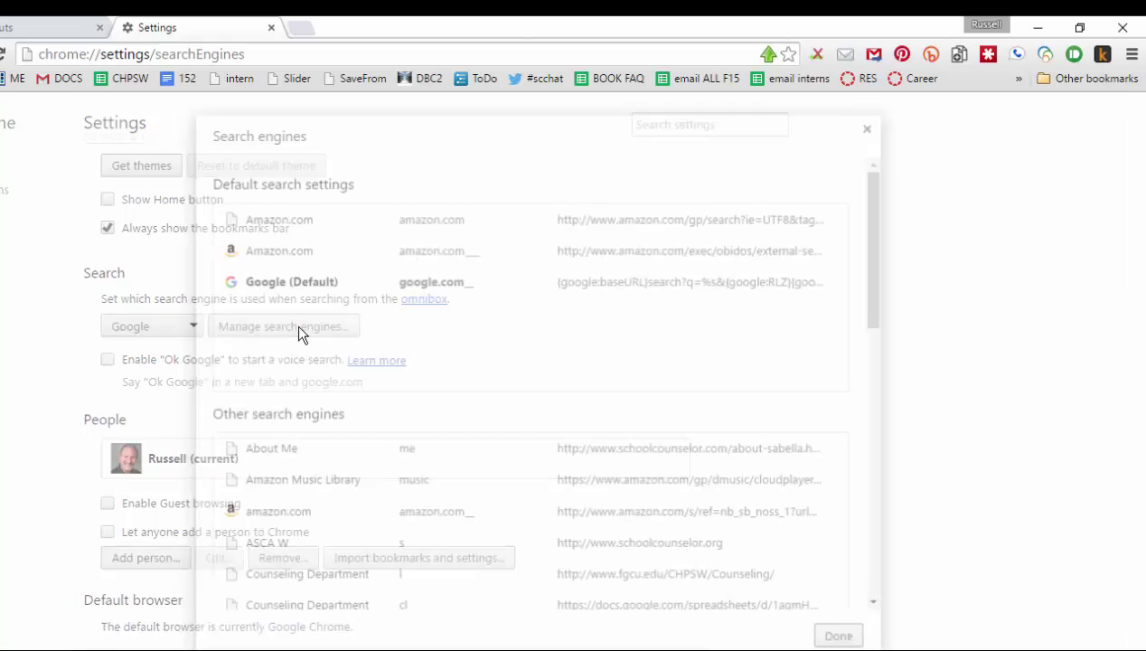
{"action": "left_click_drag", "start_coordinate": [872, 209], "coordinate": [878, 296]}
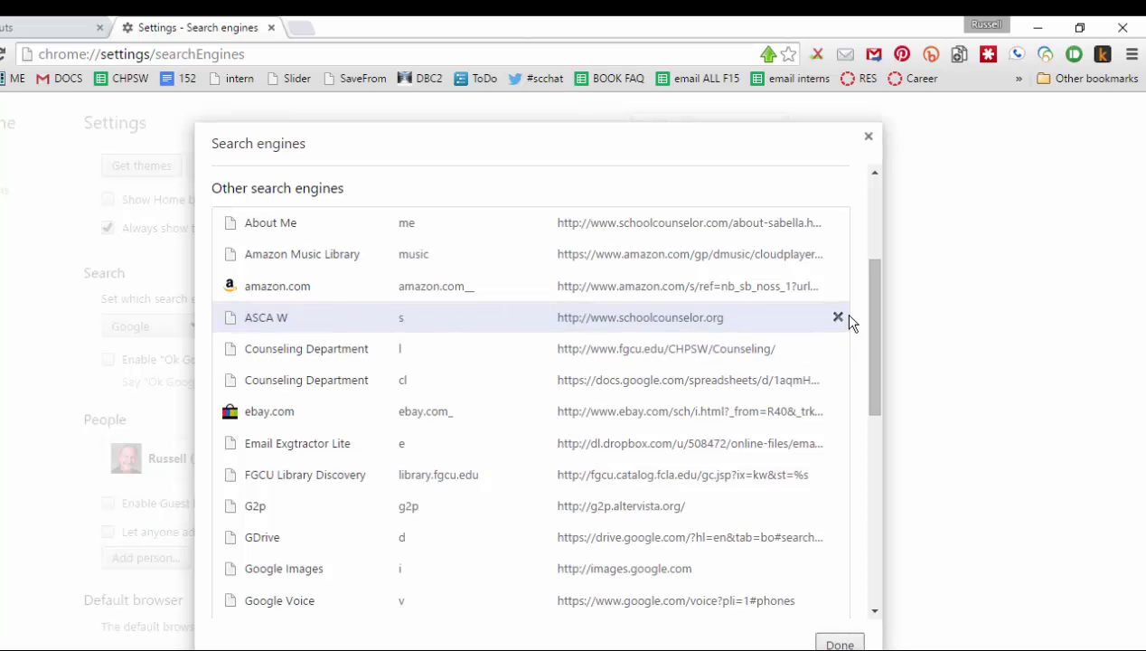
{"action": "left_click_drag", "start_coordinate": [872, 314], "coordinate": [864, 409]}
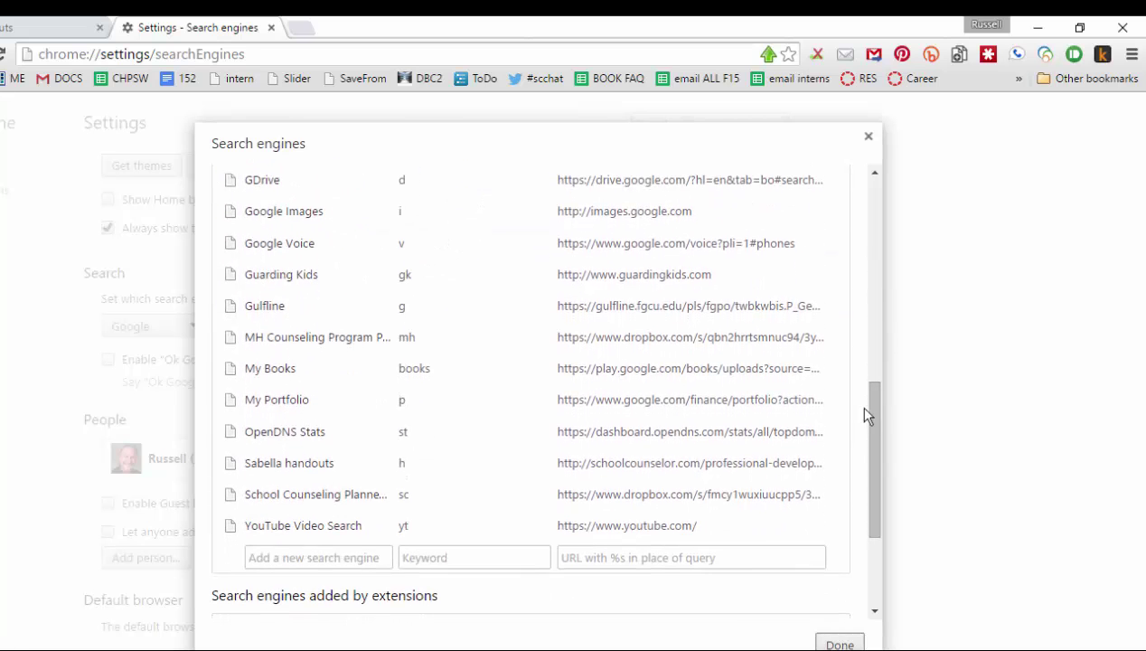
{"action": "left_click", "coordinate": [846, 638]}
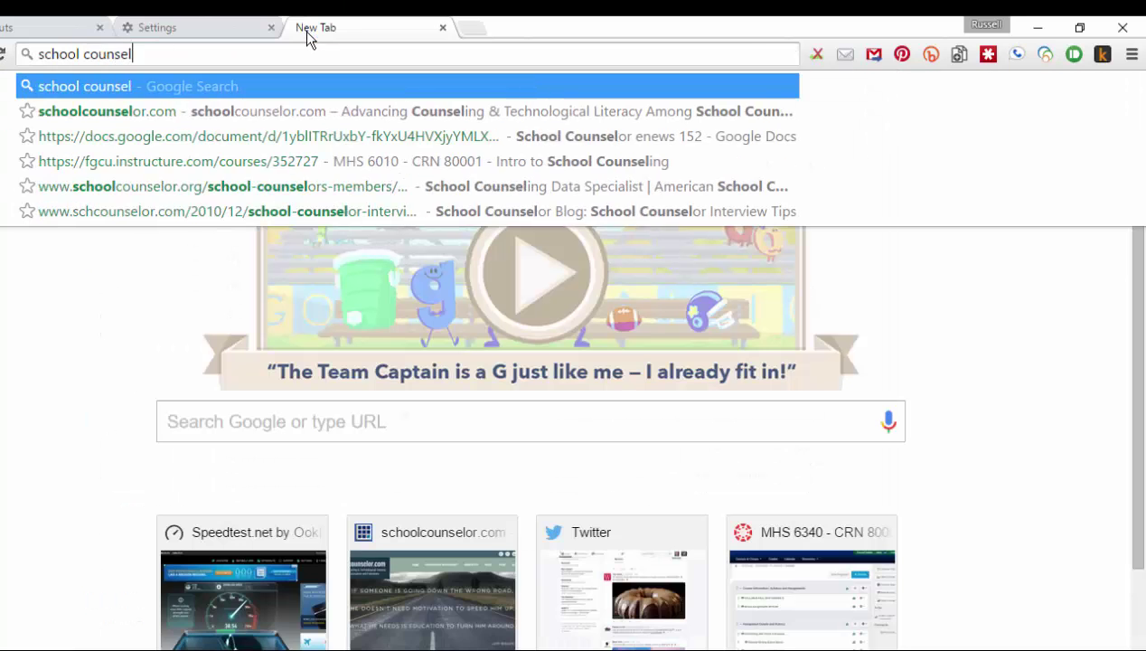
Find ASCA's Legal & Ethical page by searching the web for "school counselor ethics", and select the page's full address.
{"action": "type", "text": "ethics"}
{"action": "key", "text": "Return"}
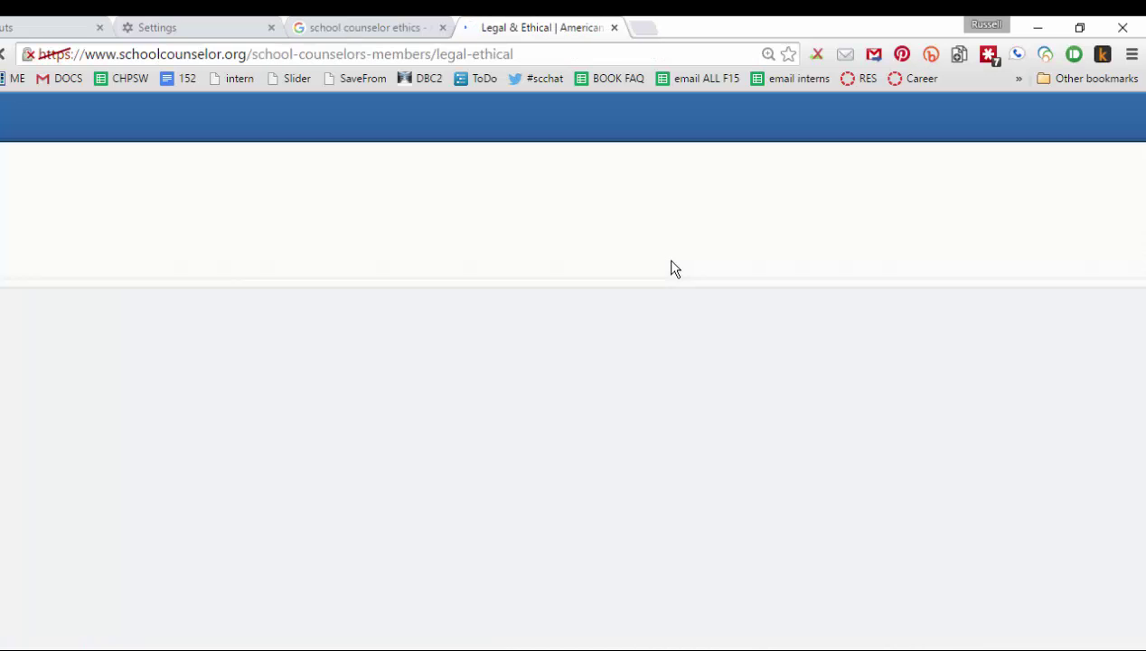
{"action": "scroll", "coordinate": [597, 225], "scroll_direction": "down", "scroll_amount": 3}
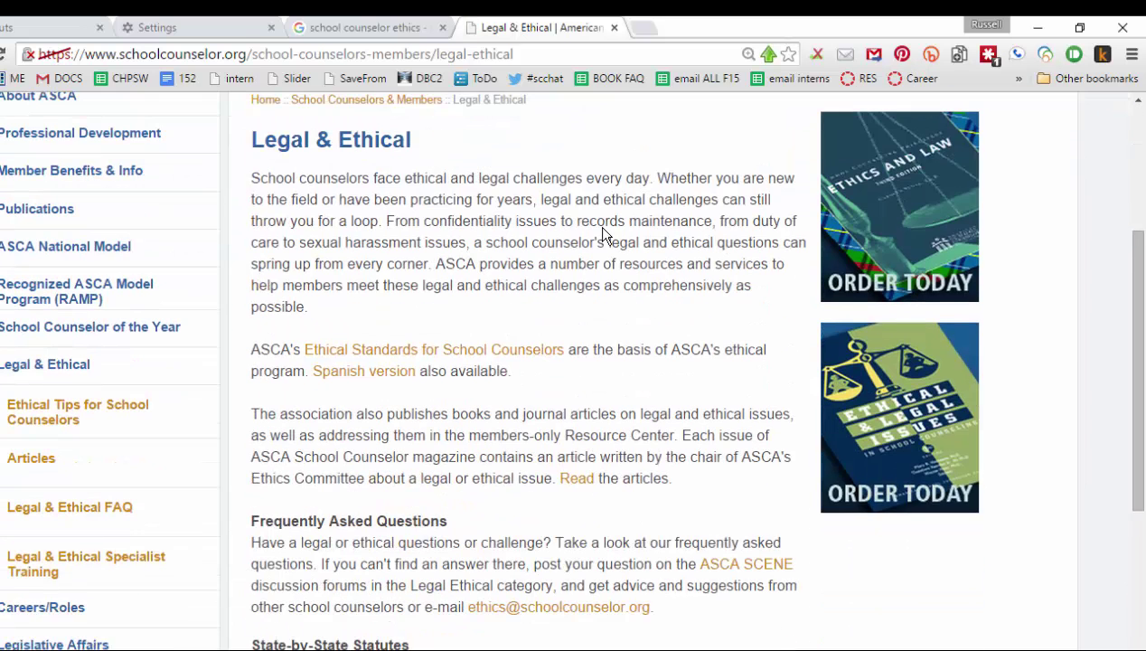
{"action": "scroll", "coordinate": [603, 226], "scroll_direction": "up", "scroll_amount": 3}
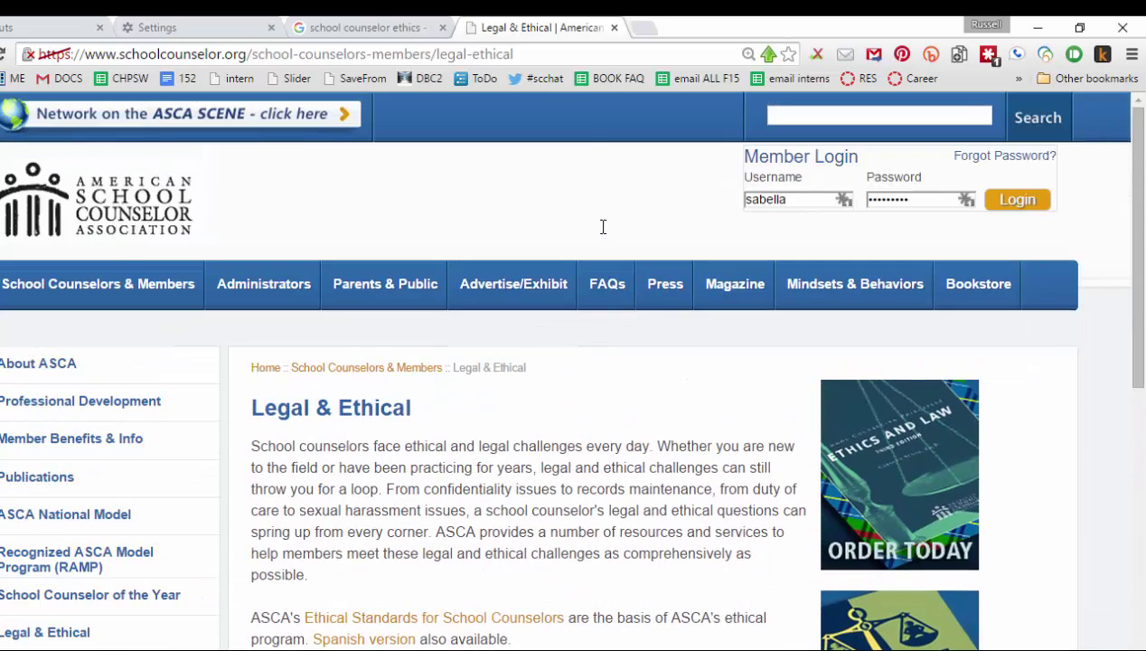
{"action": "left_click", "coordinate": [557, 56]}
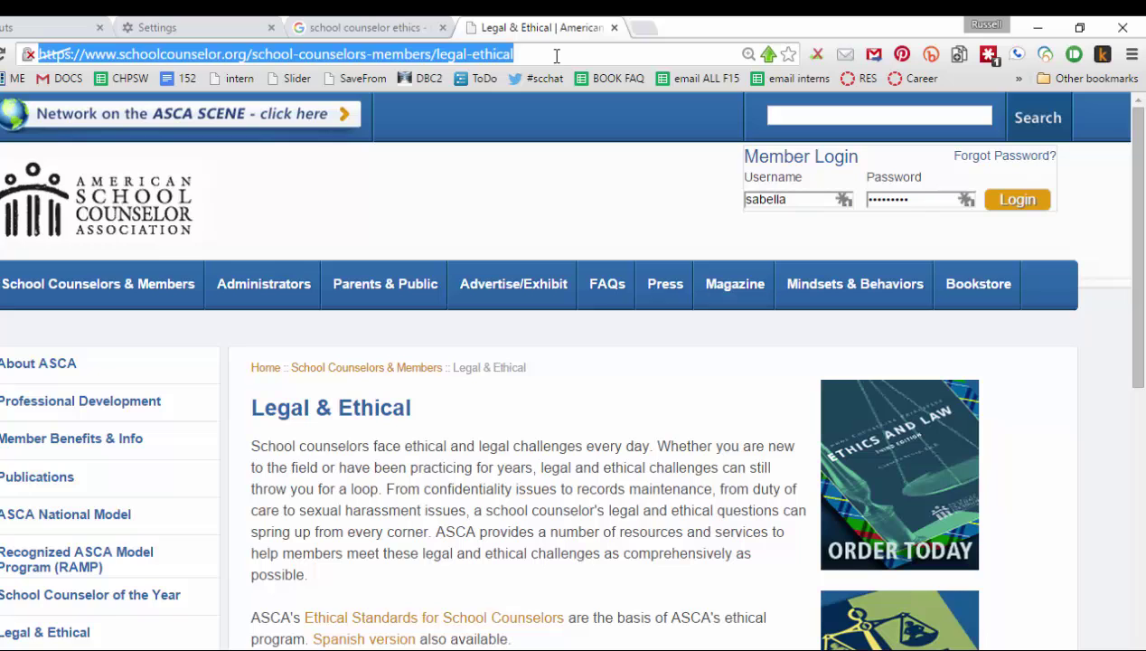
Add a custom search engine named "ASCA Ethics" with the keyword "ethics" and the copied Legal & Ethical page address as its URL.
{"action": "left_click", "coordinate": [203, 31]}
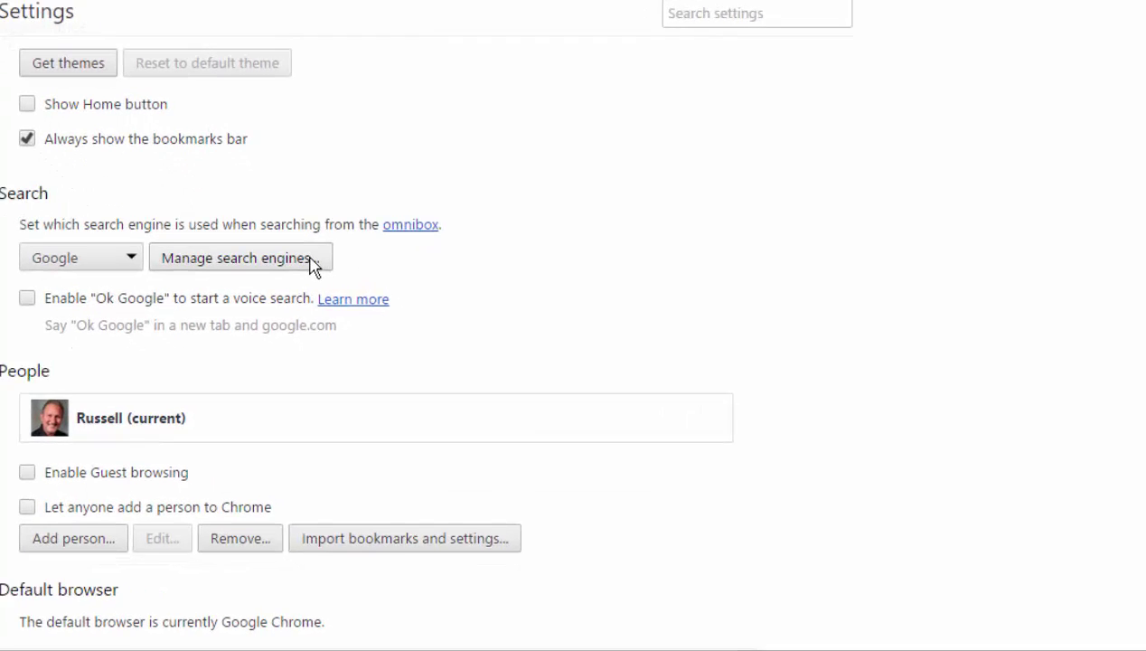
{"action": "left_click", "coordinate": [281, 192]}
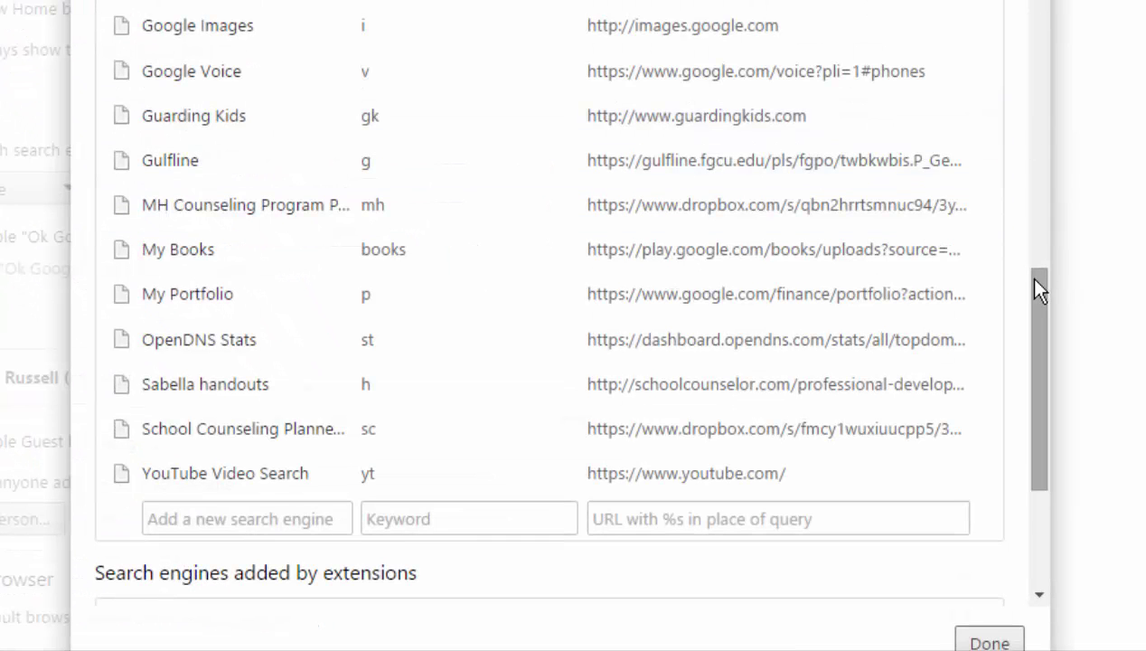
{"action": "left_click_drag", "start_coordinate": [1037, 298], "coordinate": [1040, 374]}
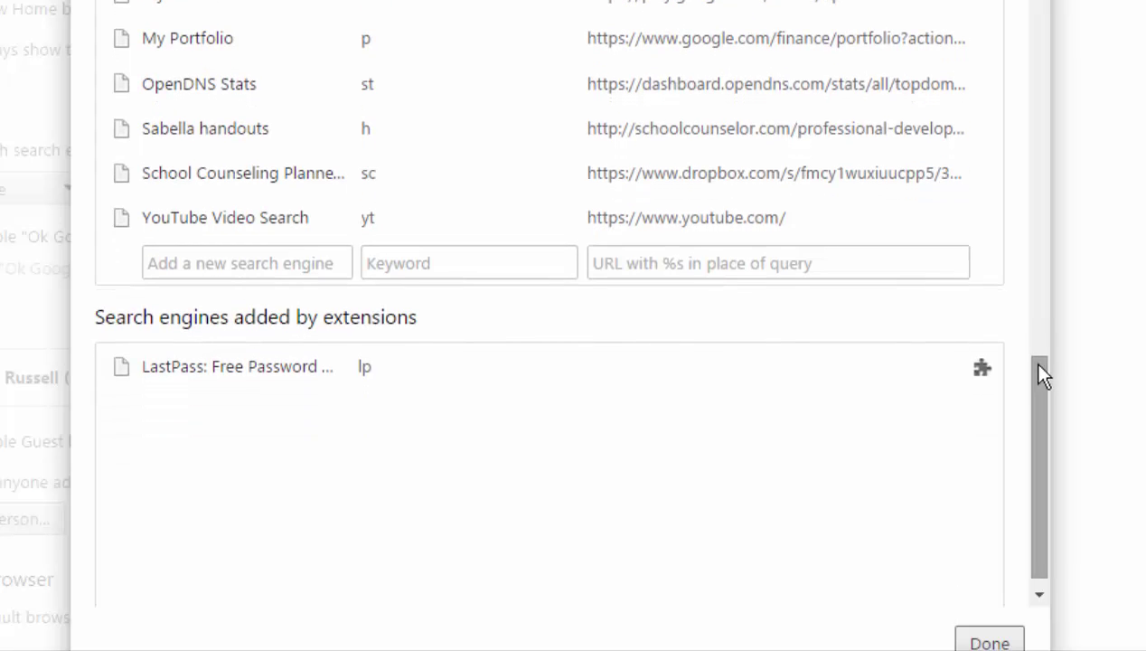
{"action": "left_click", "coordinate": [246, 264]}
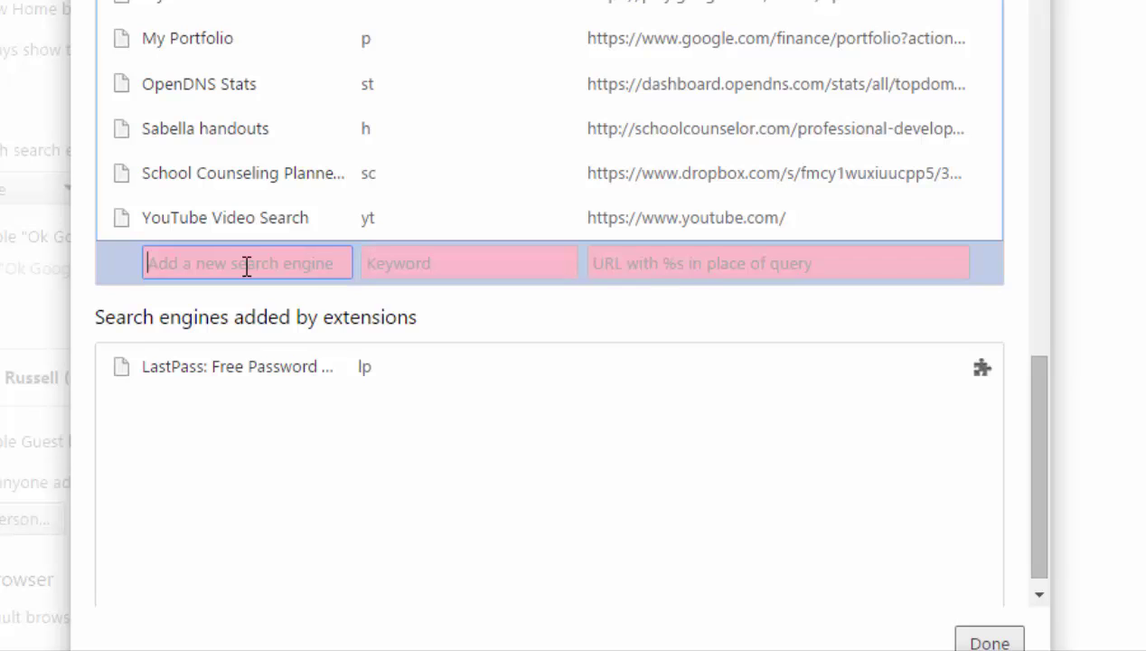
{"action": "type", "text": "ASCA Ethics"}
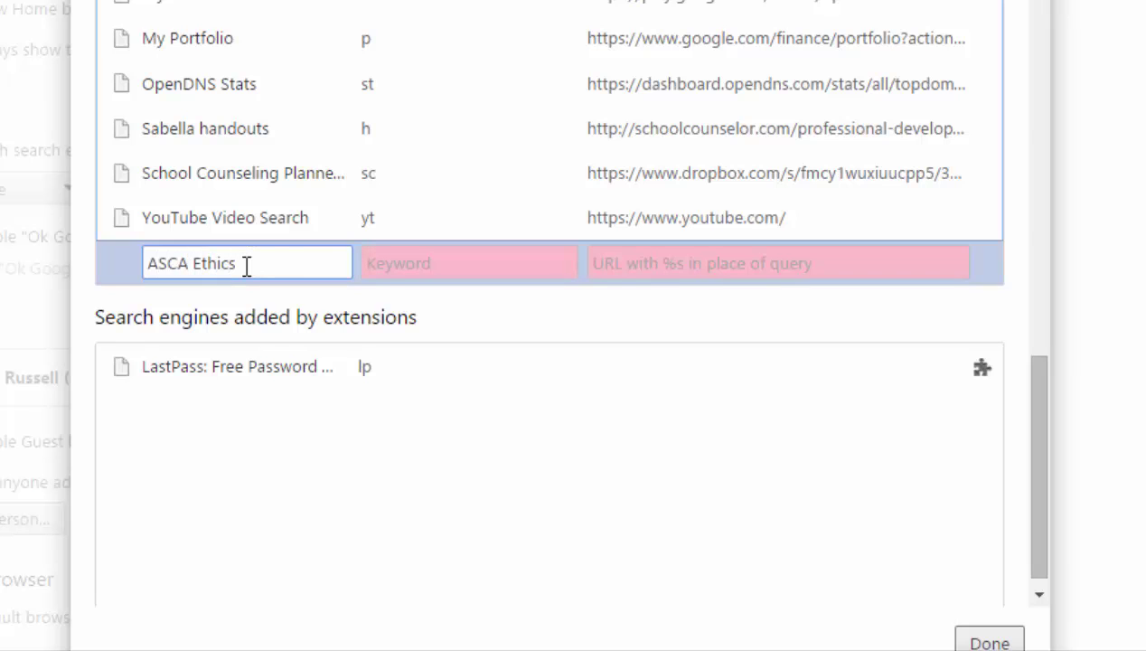
{"action": "left_click", "coordinate": [411, 264]}
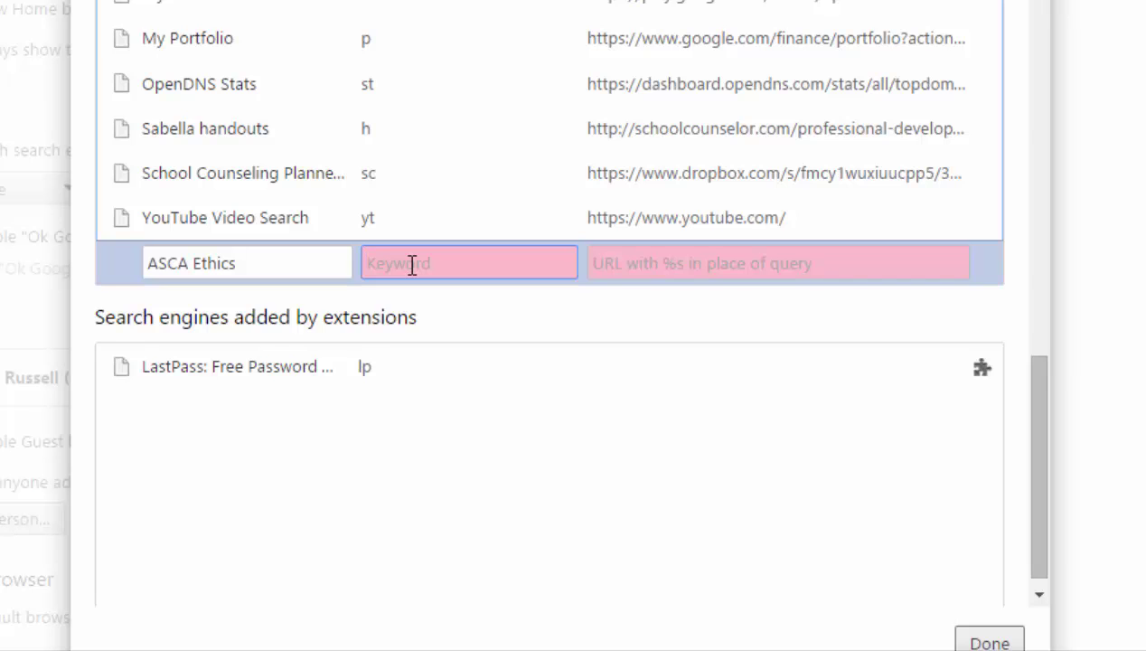
{"action": "type", "text": "ethics"}
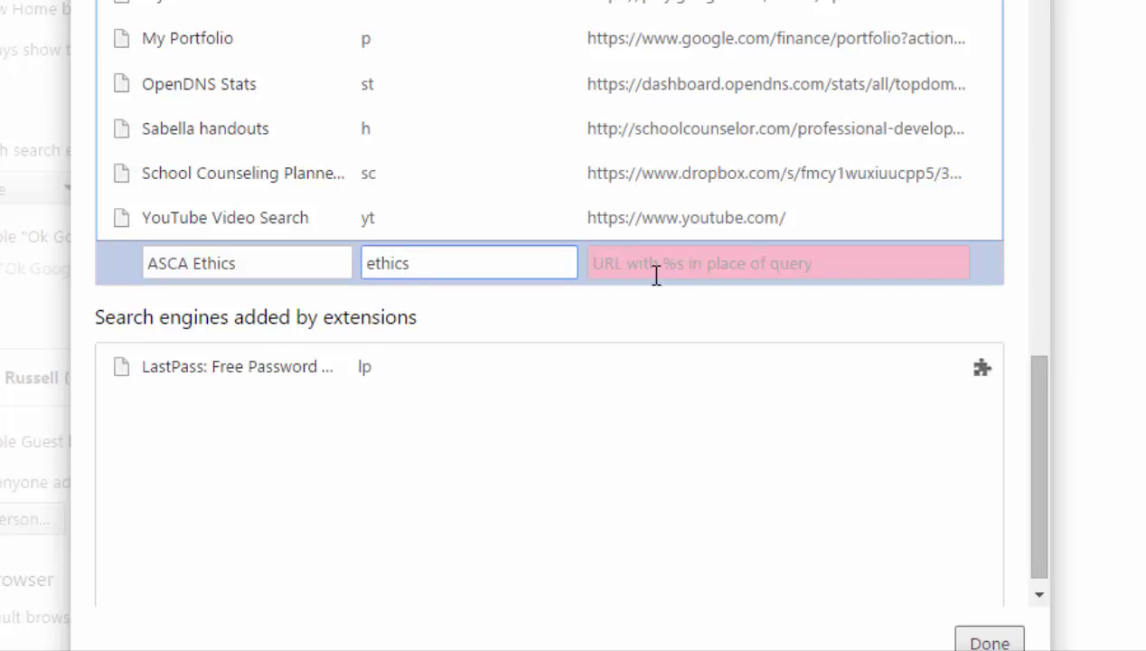
{"action": "left_click", "coordinate": [679, 264]}
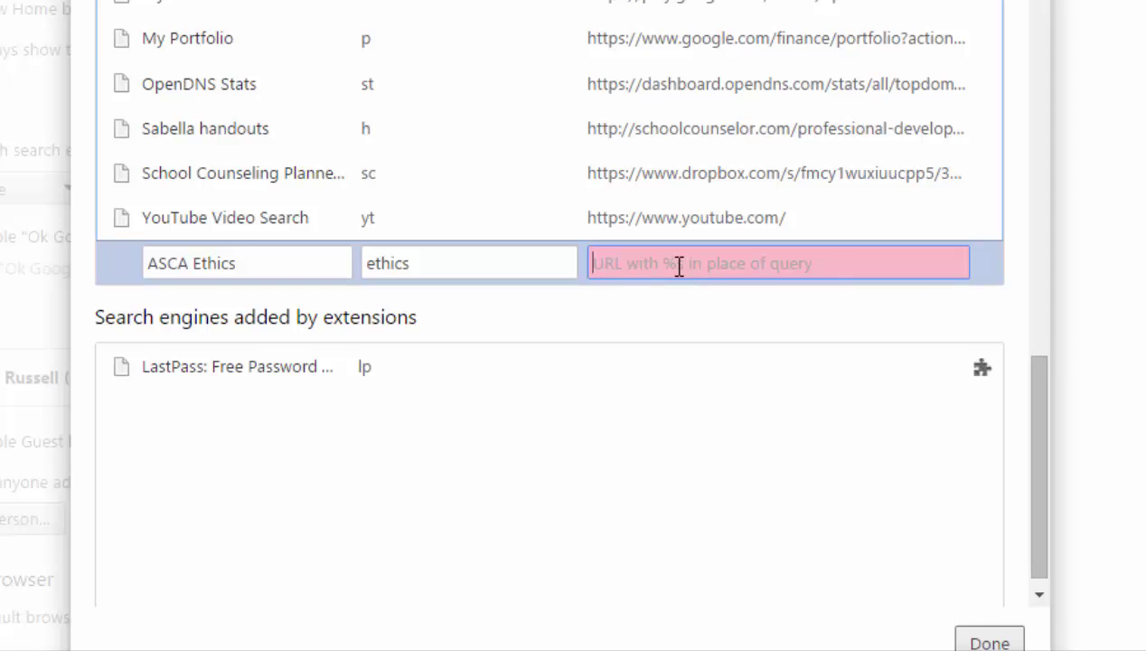
{"action": "key", "text": "ctrl+v"}
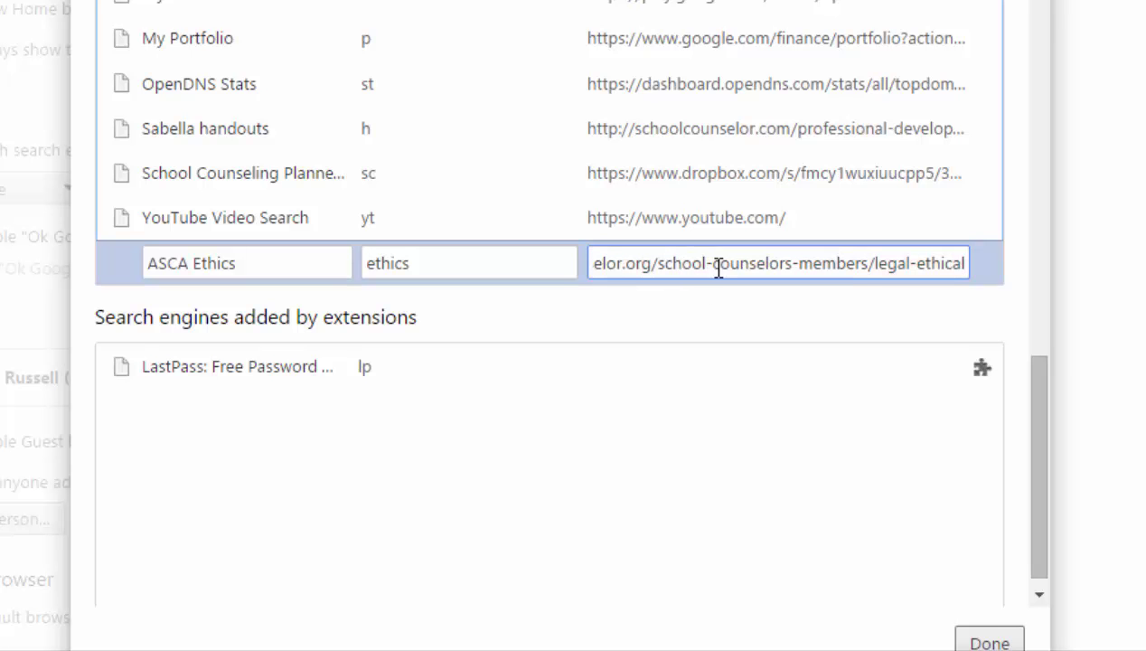
{"action": "left_click", "coordinate": [990, 643]}
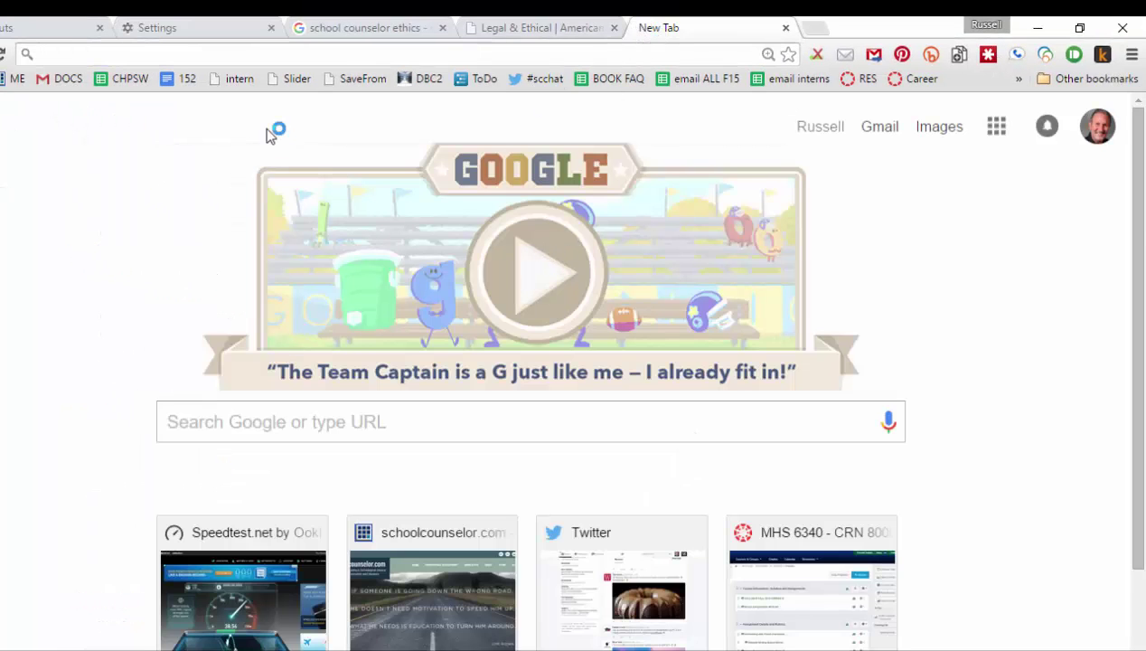
Load ASCA's Legal & Ethical page in the new tab with the keyword shortcut "ethics".
{"action": "type", "text": "ethics"}
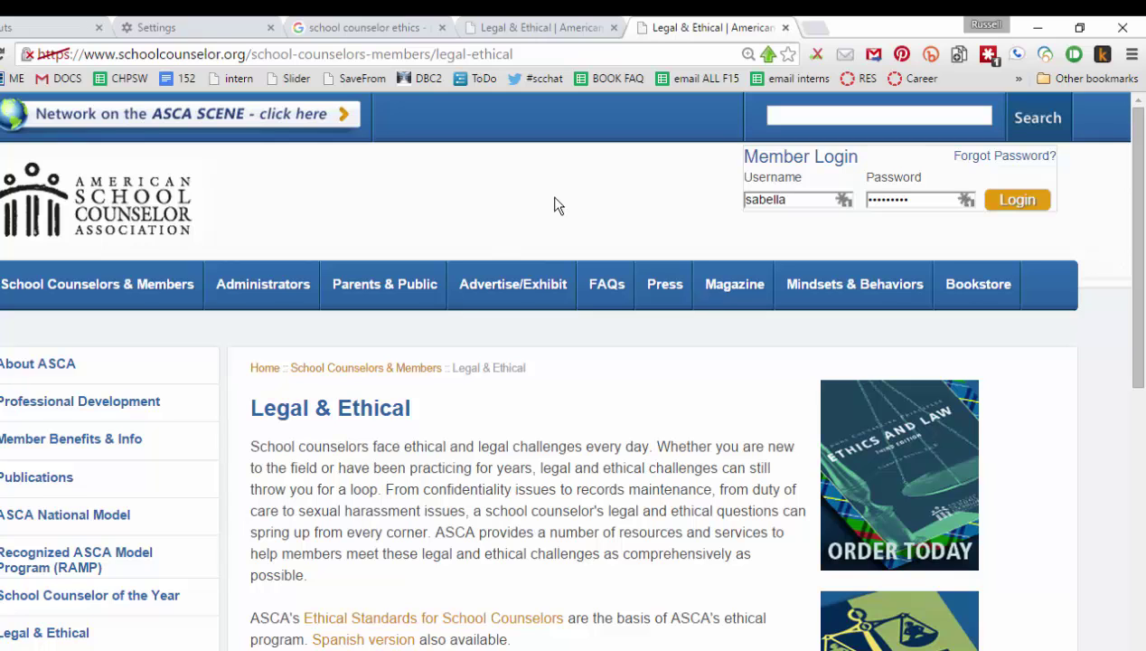
In a new tab, view the list of recent history and recently closed tabs, and close it without choosing an entry.
{"action": "key", "text": "ctrl+t"}
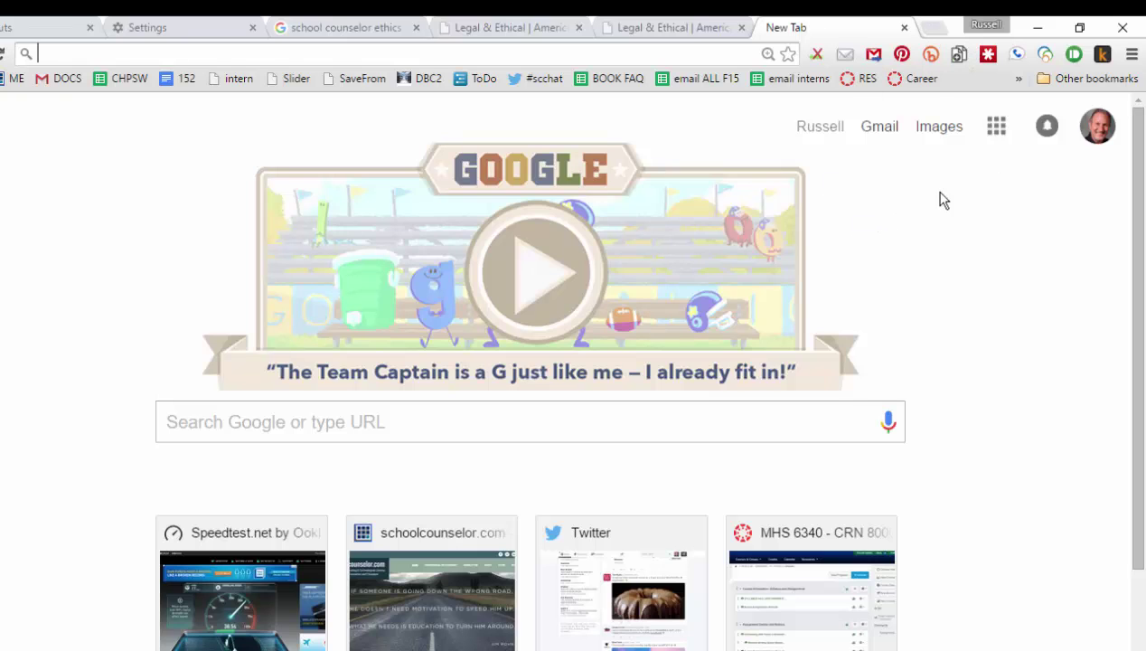
{"action": "left_click", "coordinate": [1131, 54]}
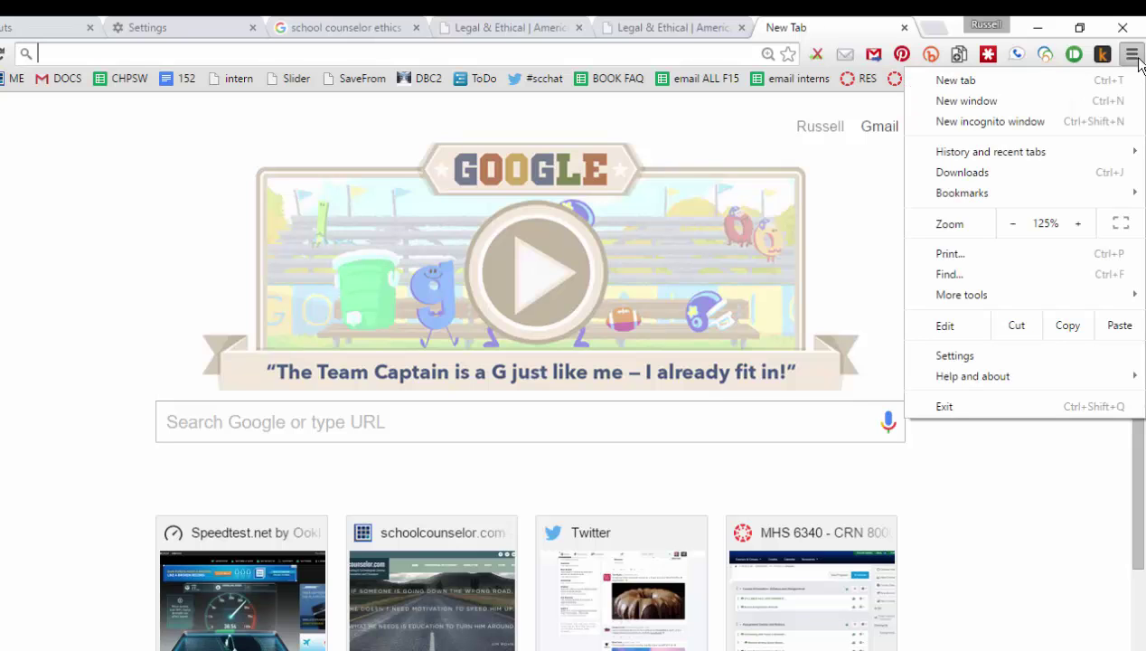
{"action": "mouse_move", "coordinate": [1001, 158]}
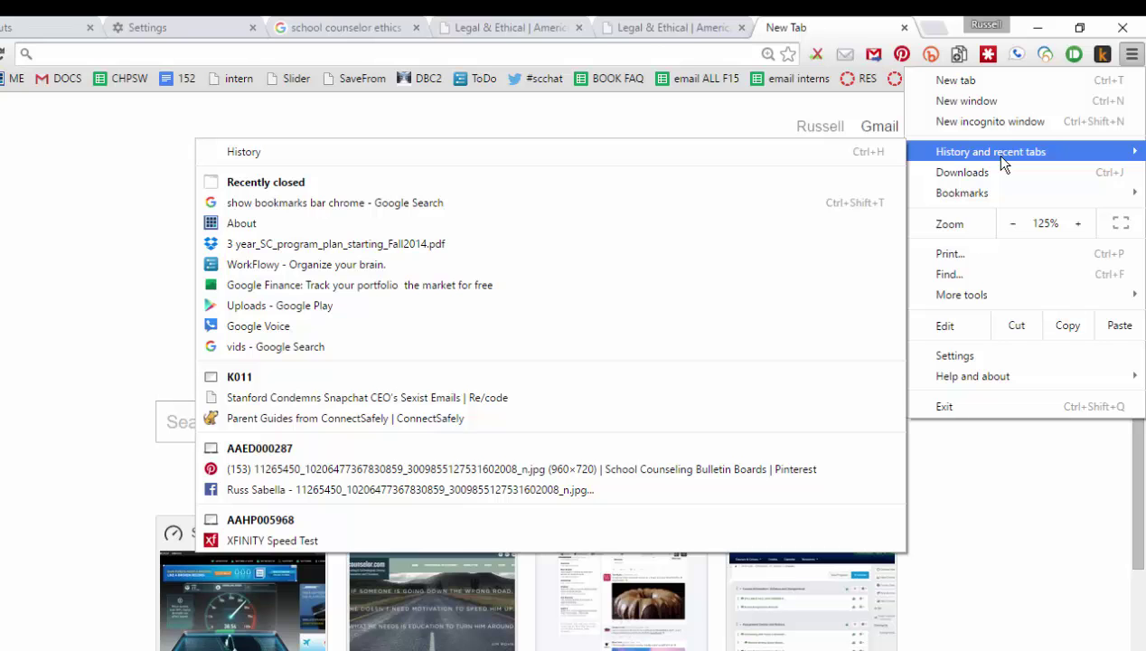
{"action": "left_click", "coordinate": [1026, 532]}
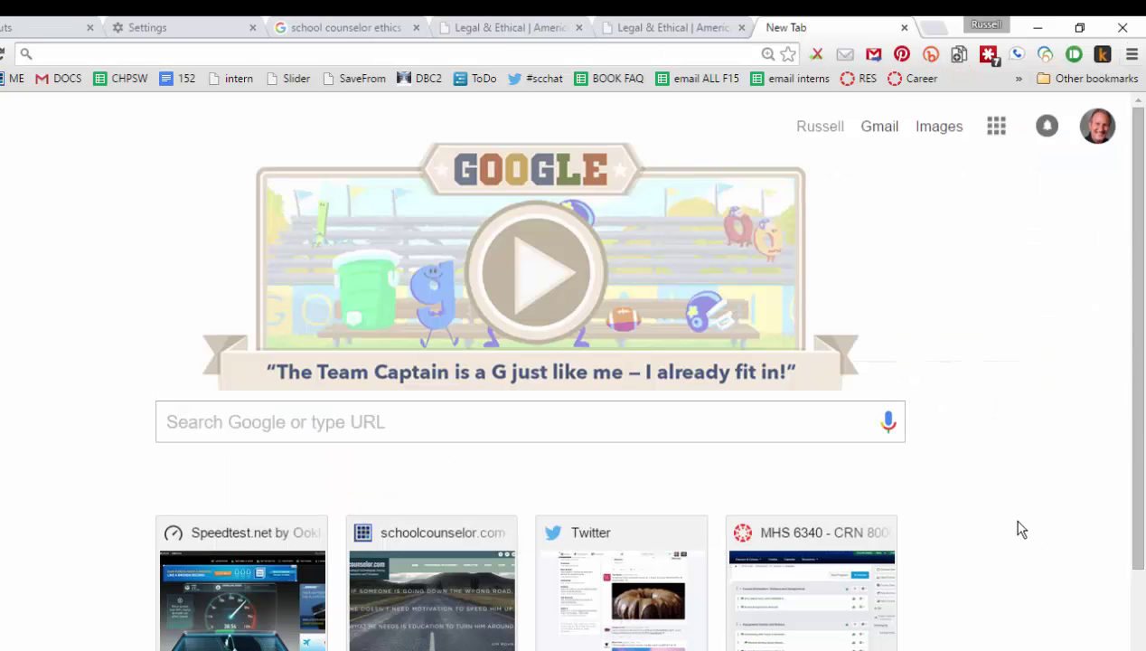
Search the browsing history for "teaching notes" and open the "Research and program Development Teaching Notes" Google Docs document.
{"action": "key", "text": "ctrl+h"}
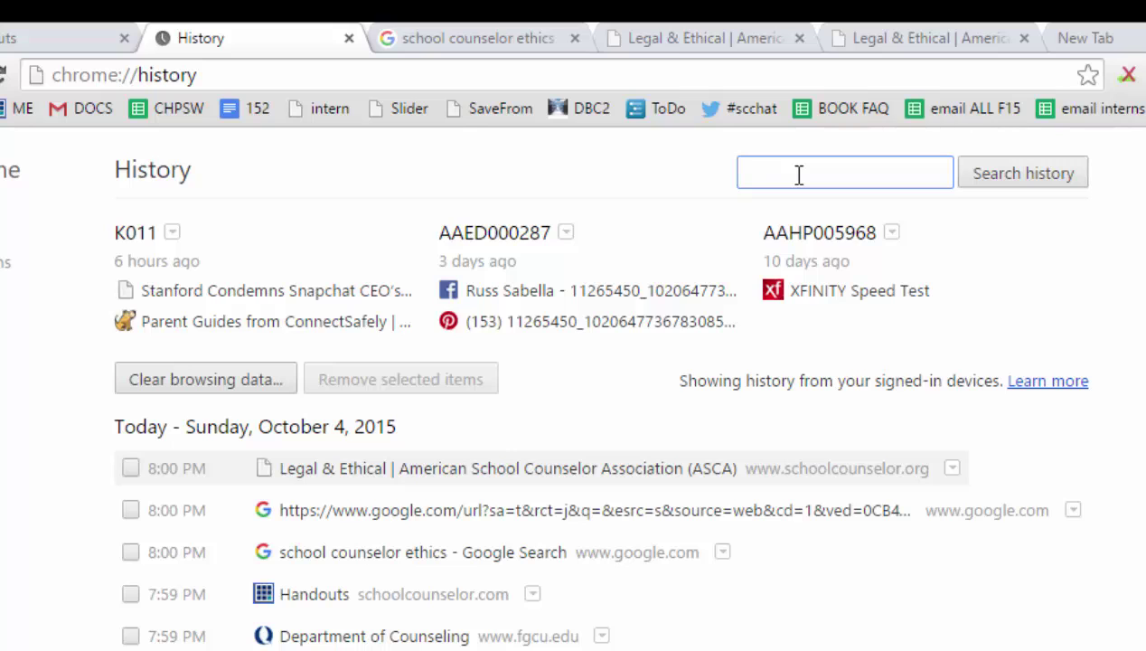
{"action": "type", "text": "teaching notes"}
{"action": "key", "text": "Return"}
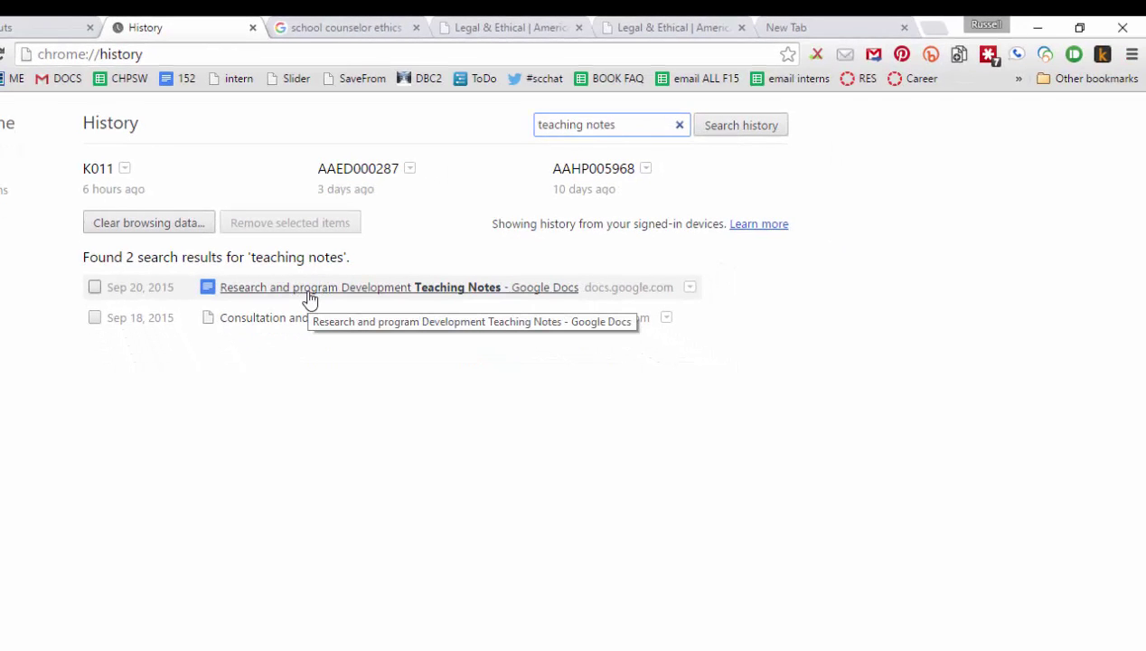
{"action": "left_click", "coordinate": [309, 290]}
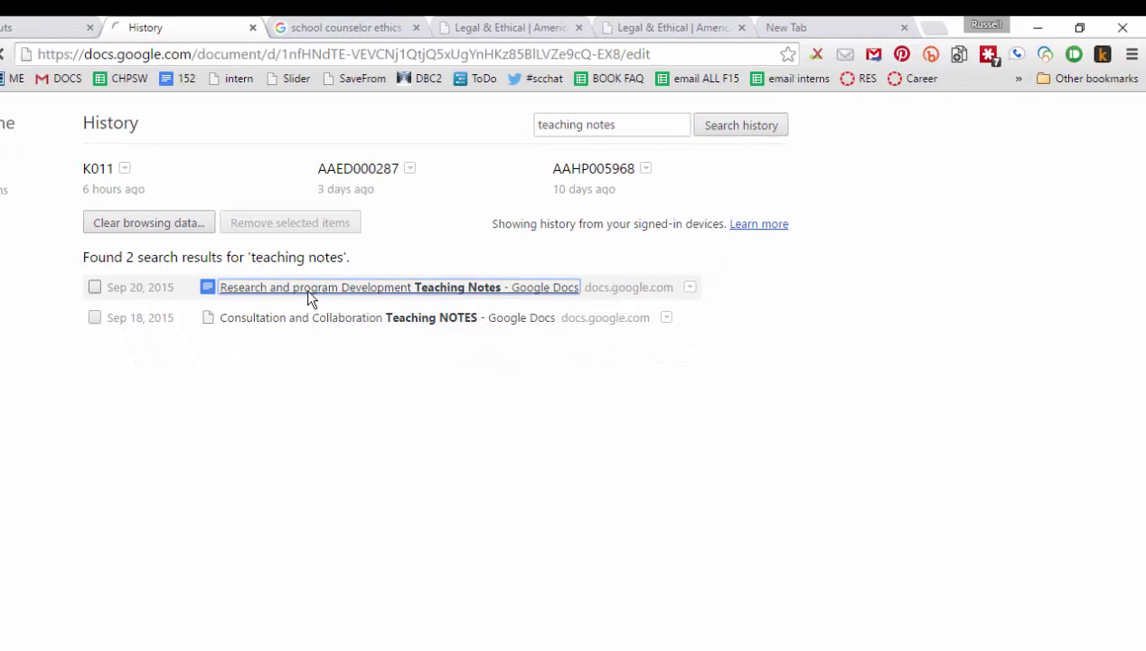